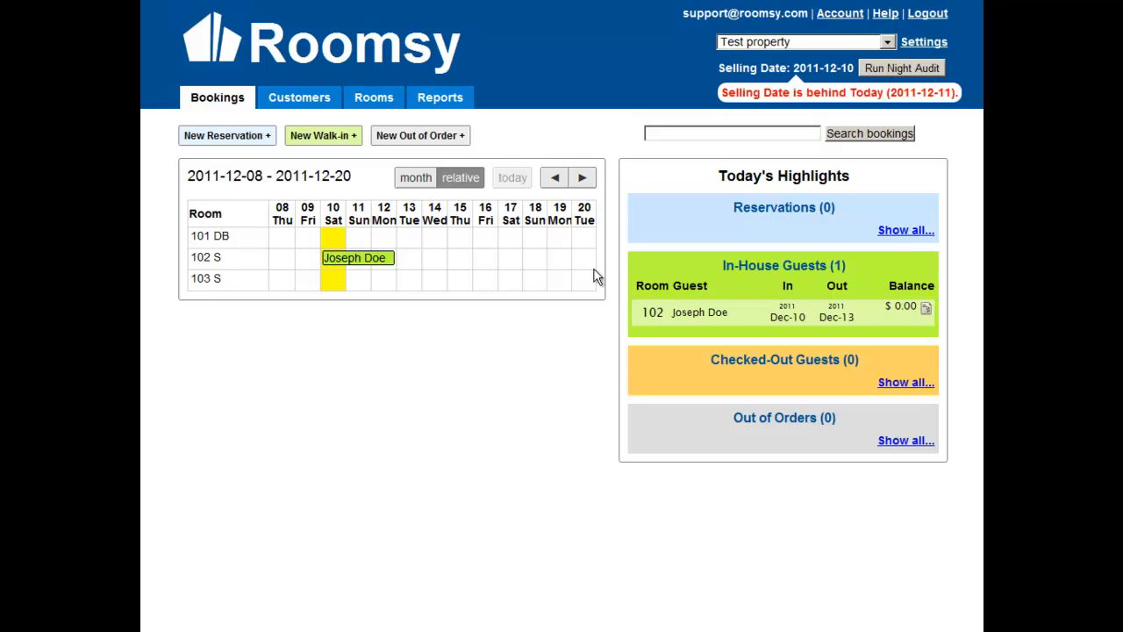
Step: Run the night audit to charge all in-house guests and advance the selling date to 2011-12-11
left_click_drag(725, 94, 960, 93)
left_click(797, 109)
left_click(900, 68)
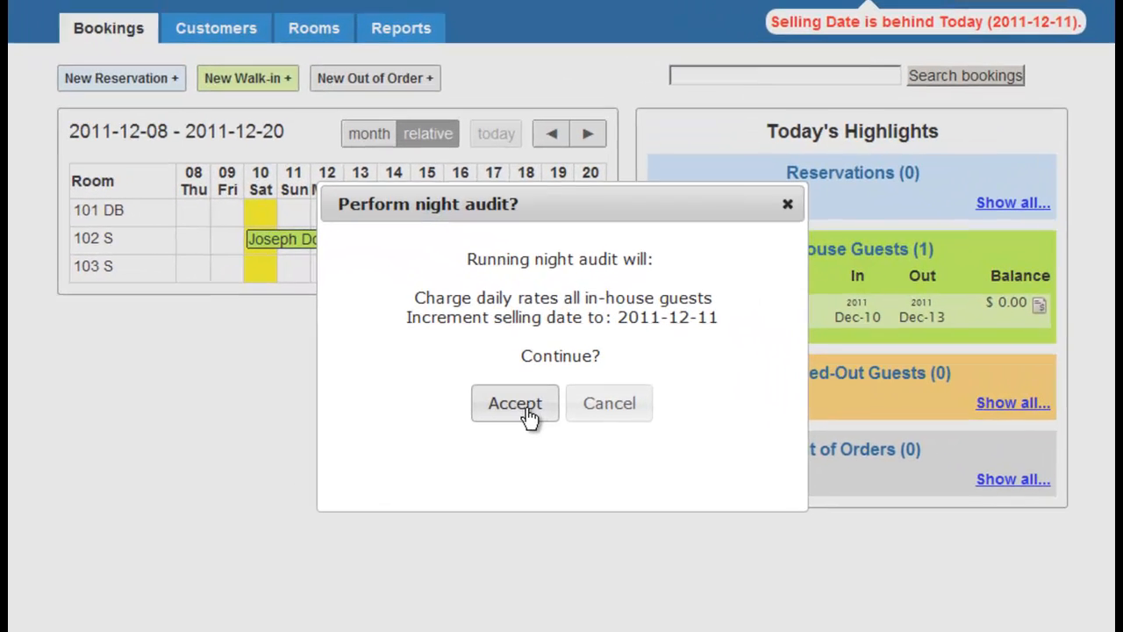
left_click(526, 383)
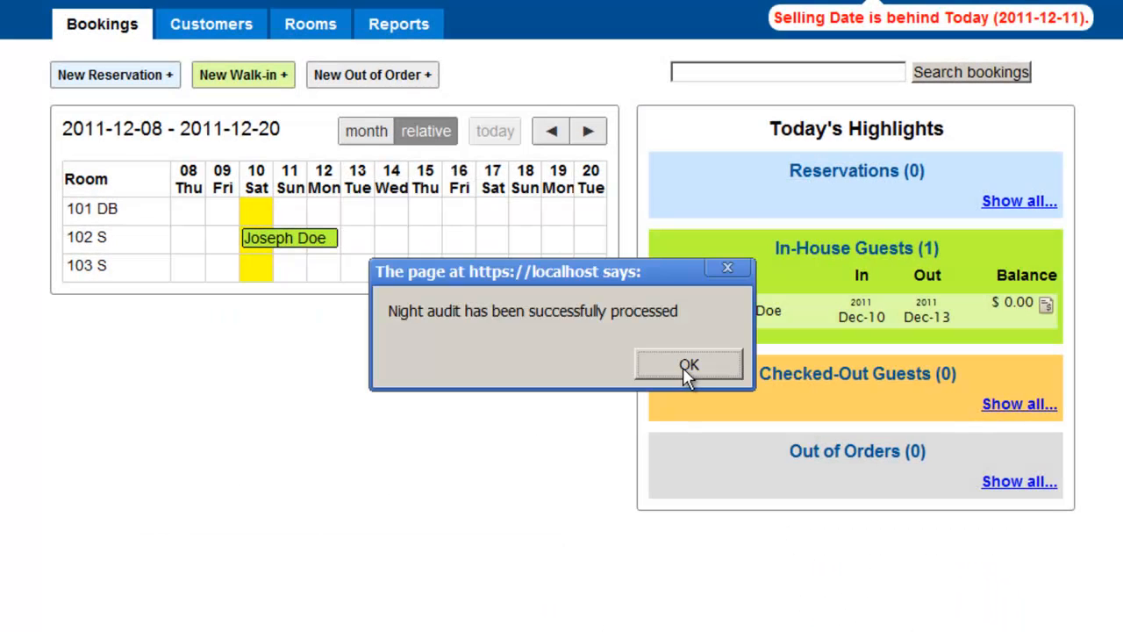
left_click(683, 367)
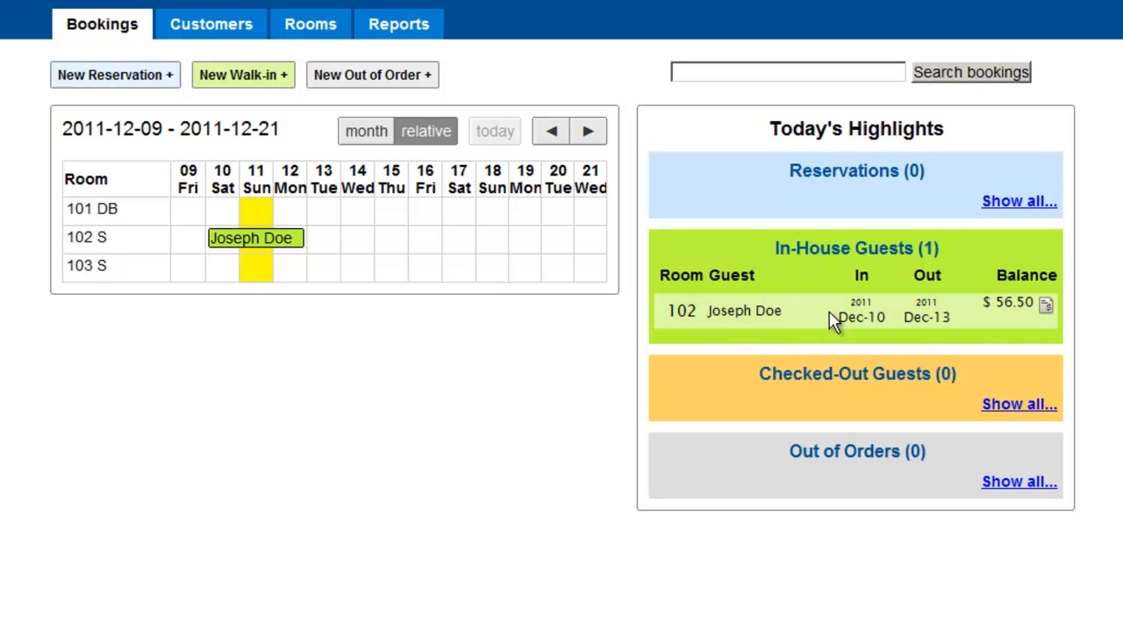
Step: Open the room 102 in-house booking, check its daily rate, and review the charges on its invoice
left_click(950, 323)
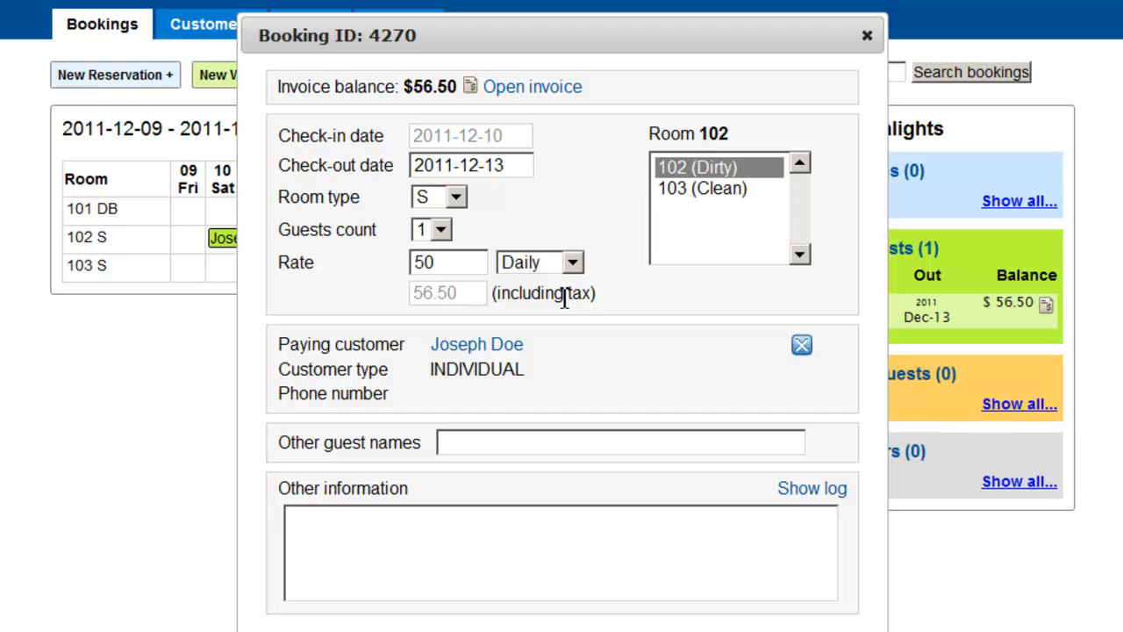
left_click(451, 268)
mouse_move(452, 268)
left_mouse_down()
mouse_move(418, 267)
mouse_move(445, 266)
left_mouse_up()
left_click(548, 330)
left_click(521, 93)
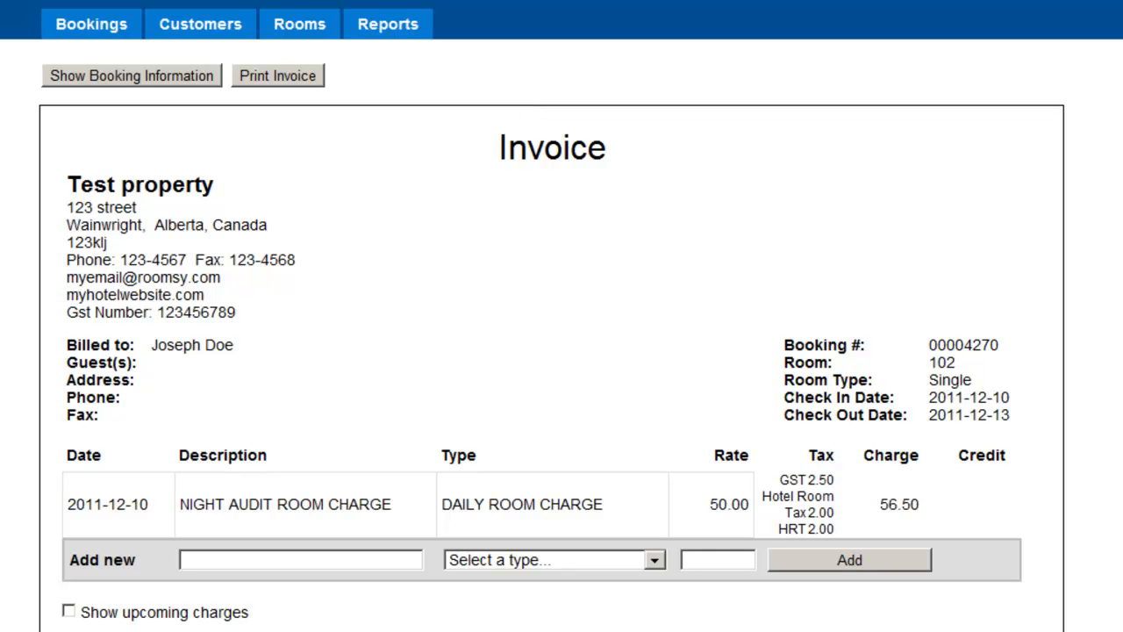
scroll(561, 315, "down", 1)
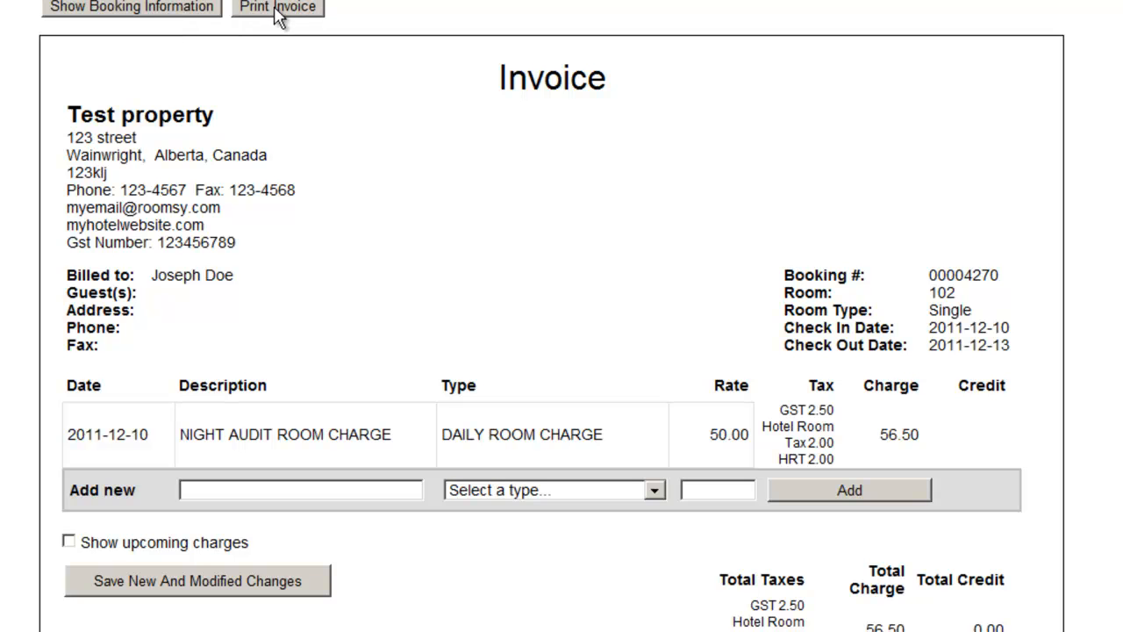
mouse_move(104, 436)
Step: Run the night audit again to advance the selling date to 2011-12-12
scroll(650, 303, "up", 1)
left_click(1004, 2)
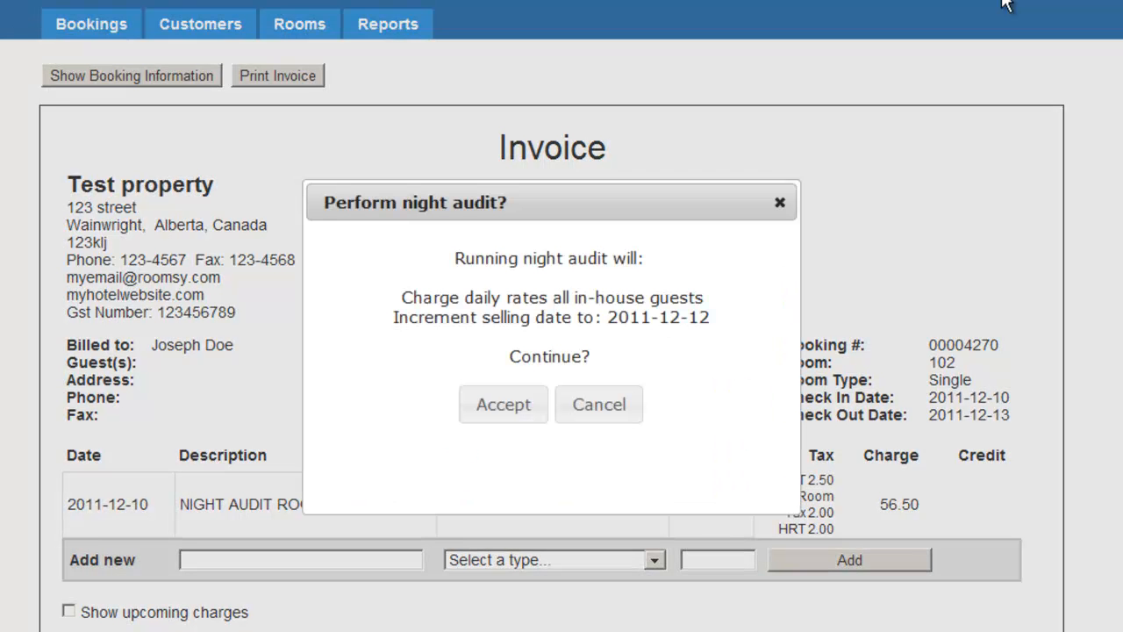
left_click(504, 404)
left_click(647, 366)
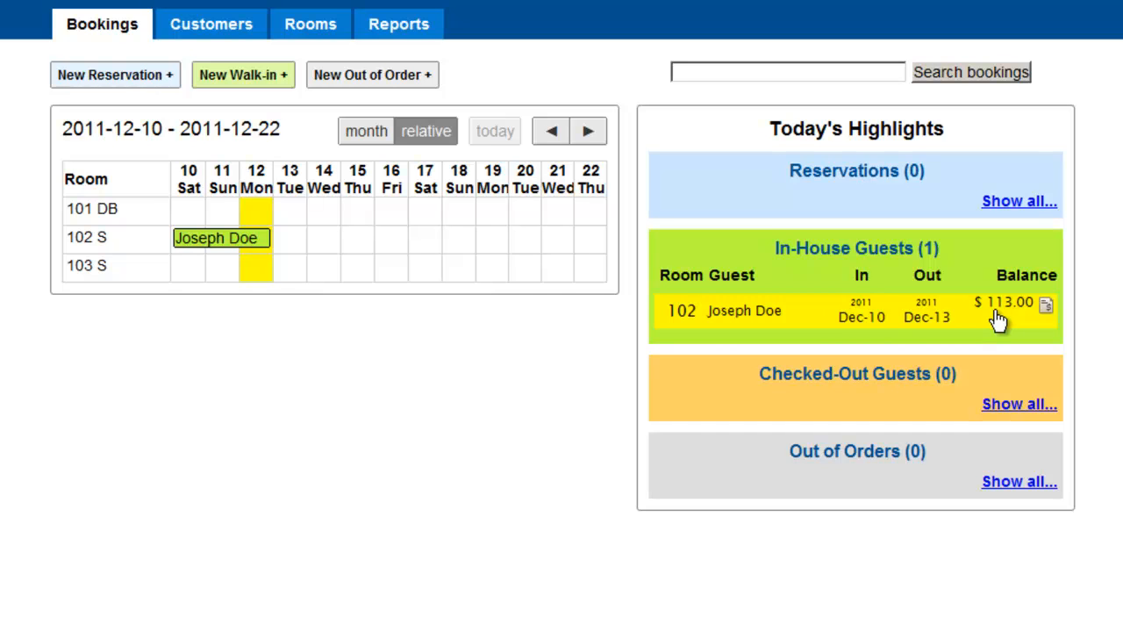
Step: View and close the room 102 booking details, and open that booking's invoice from the in-house guests list
left_click(864, 322)
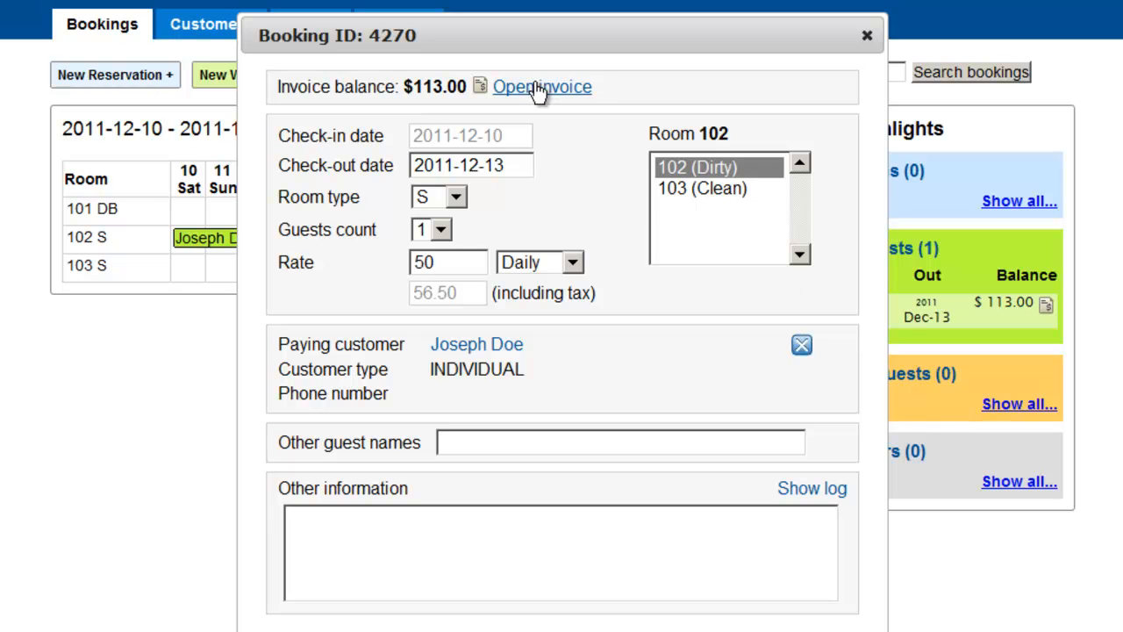
left_click(867, 37)
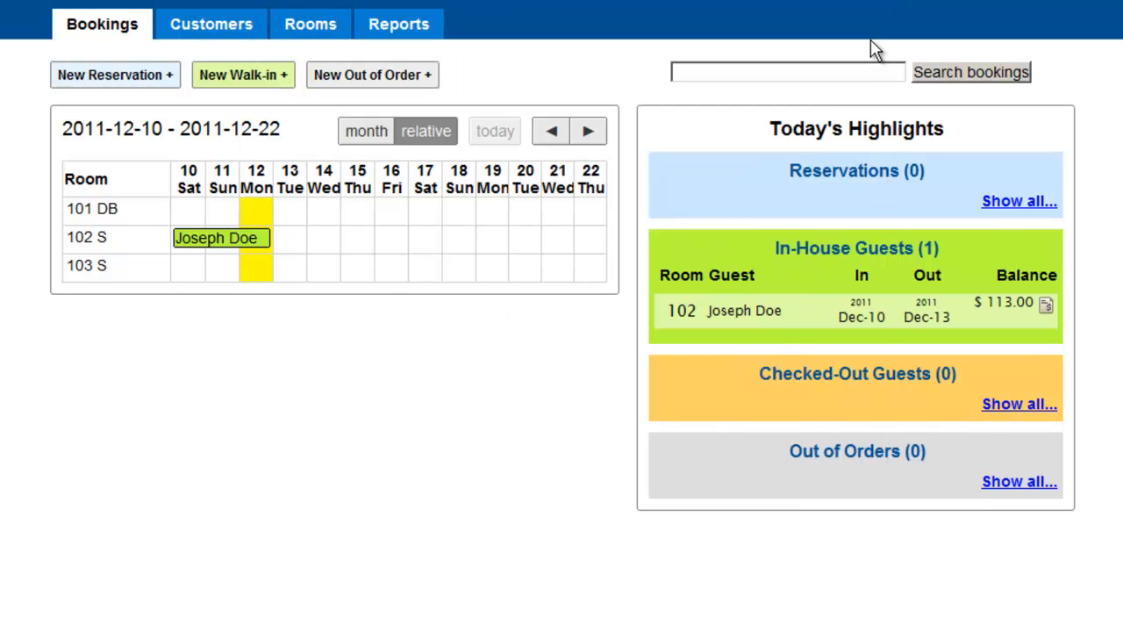
left_click(1045, 309)
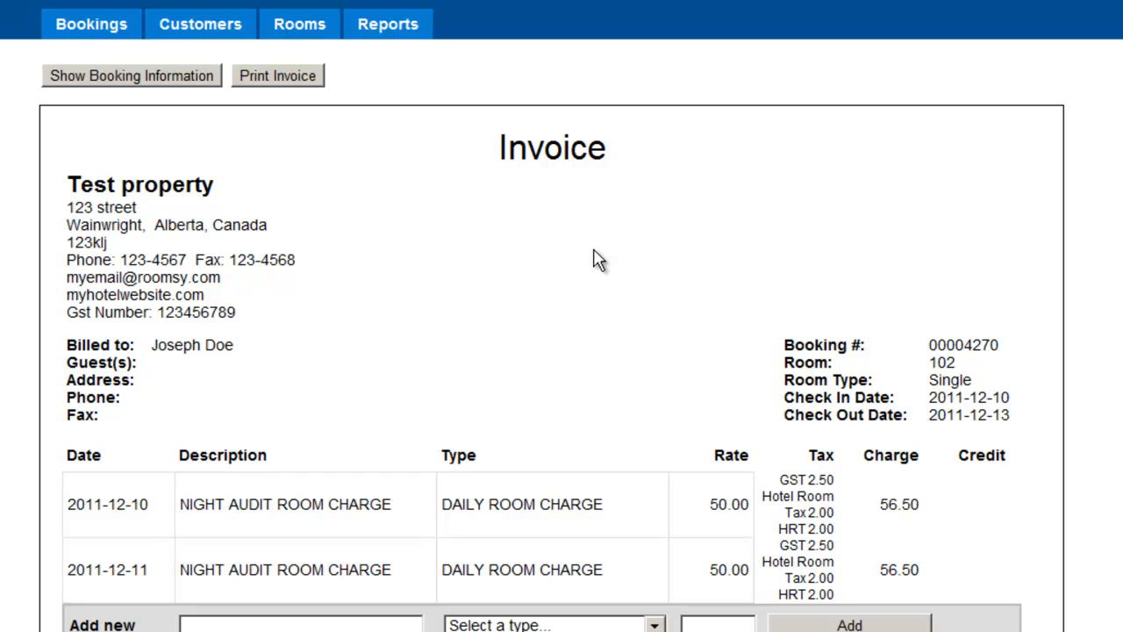
scroll(562, 351, "down", 3)
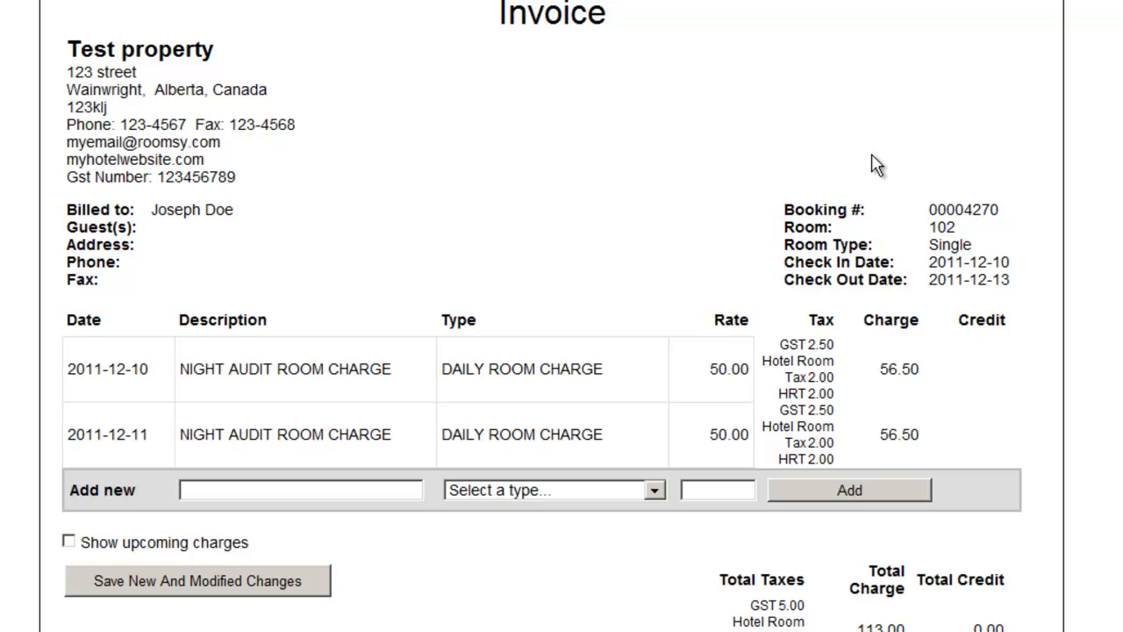
Step: Add a Service Charge of 20 to the invoice with the description "The guest broke the lamp"
left_click(338, 494)
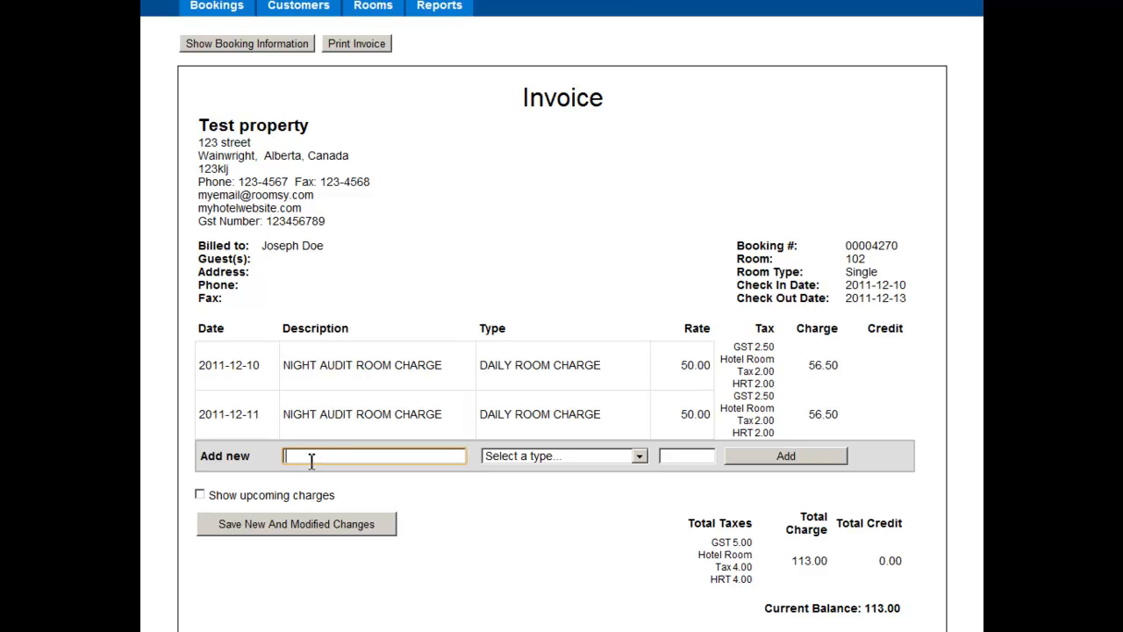
left_click(250, 459)
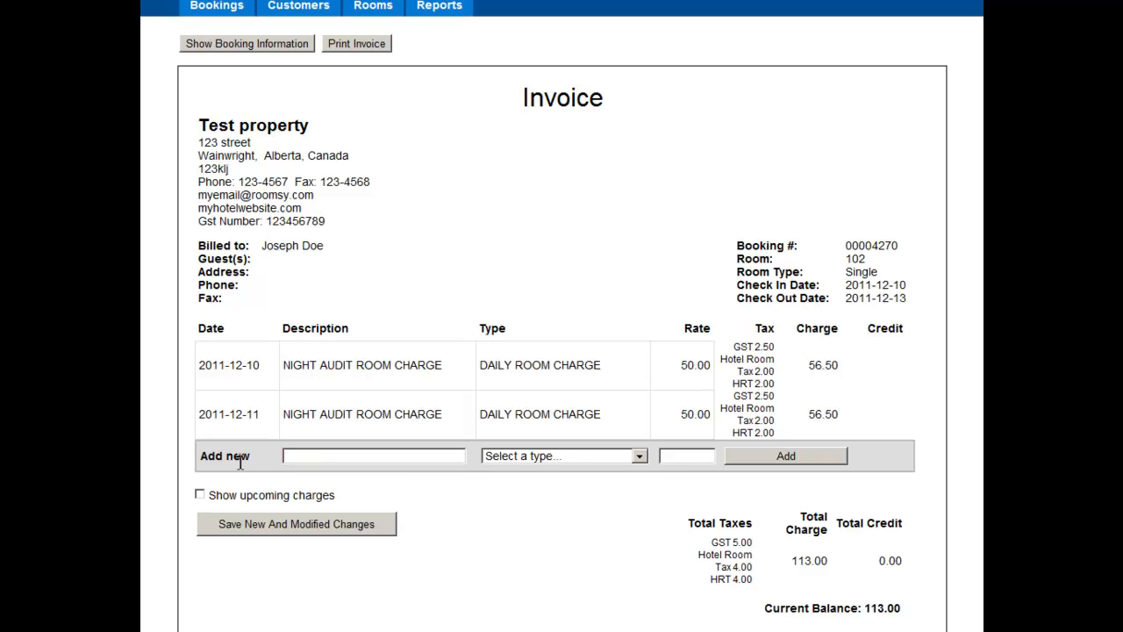
left_click(327, 456)
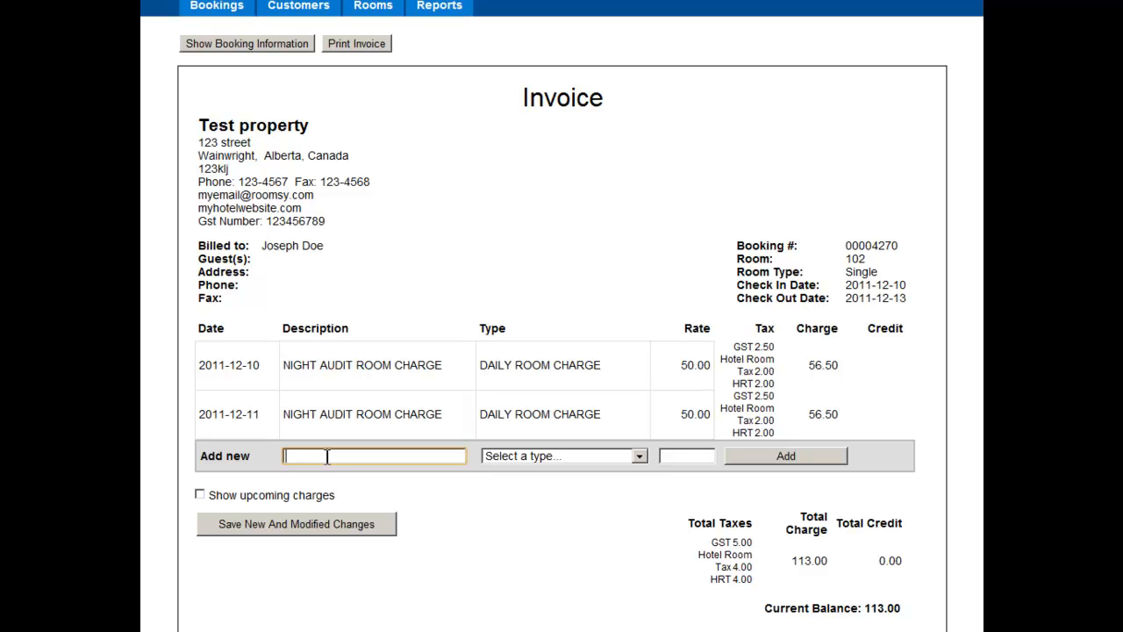
type("The guest broke the lamp")
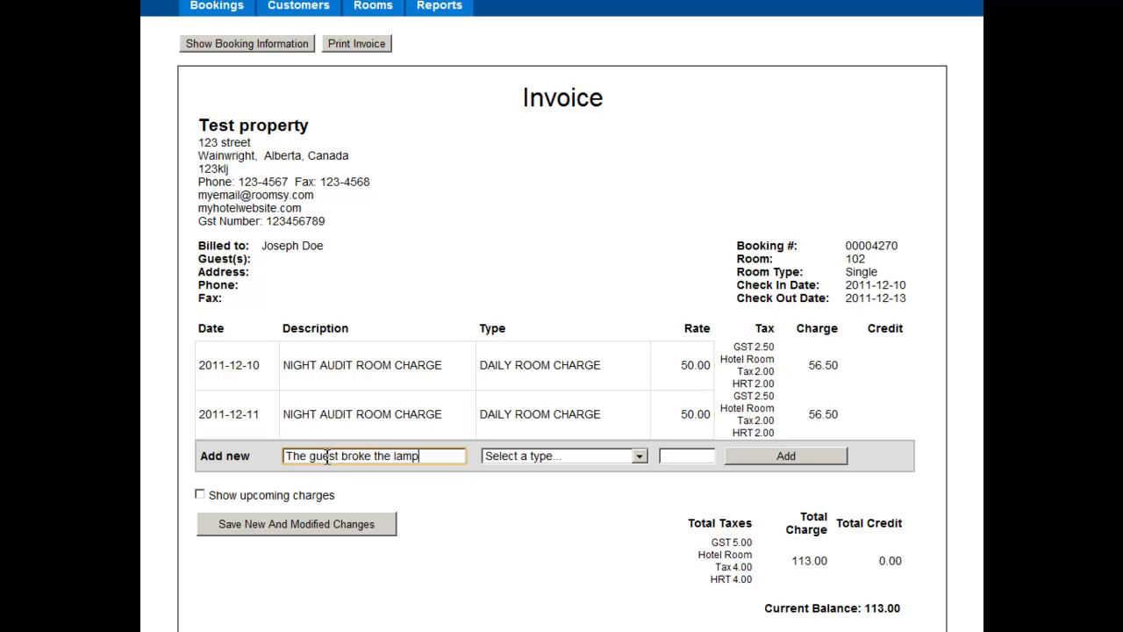
left_click(529, 458)
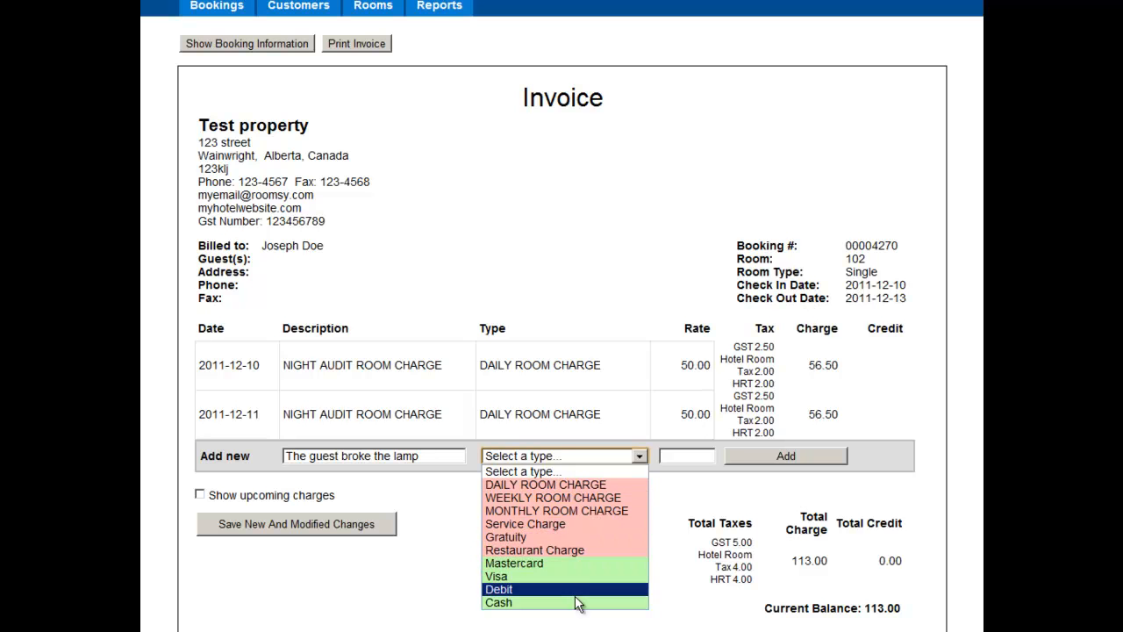
left_click(556, 524)
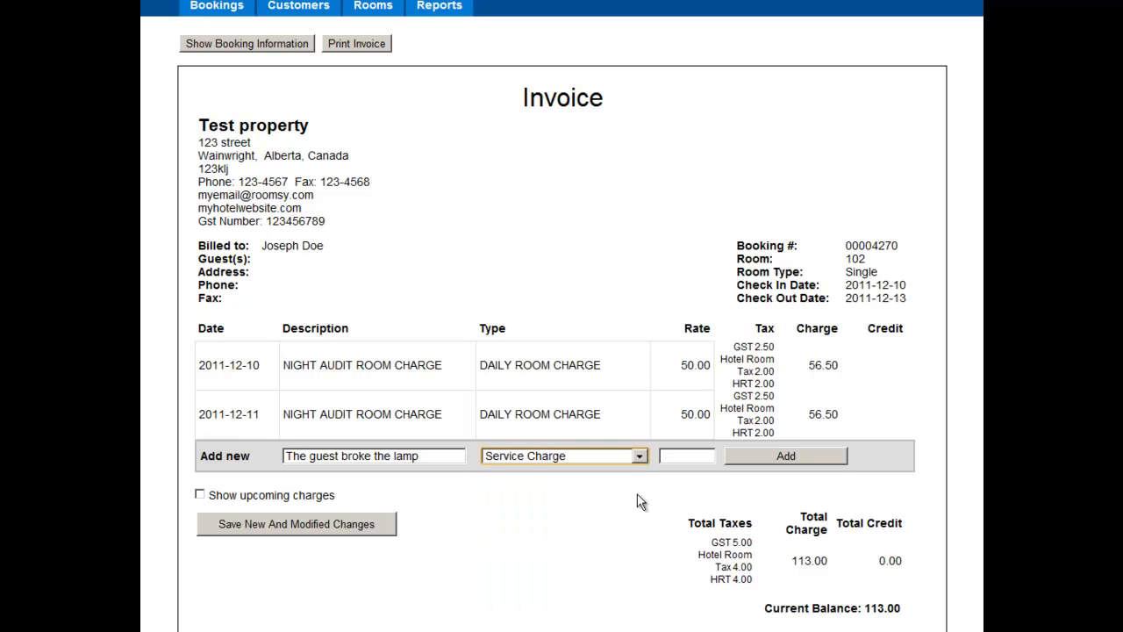
left_click(689, 455)
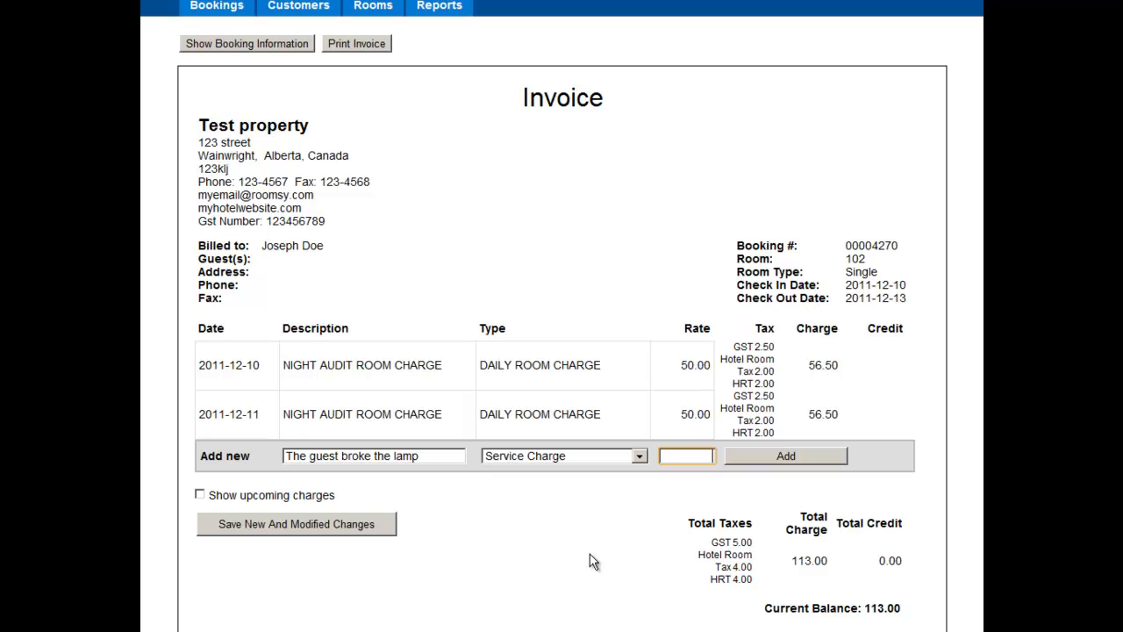
type("20")
left_click(790, 458)
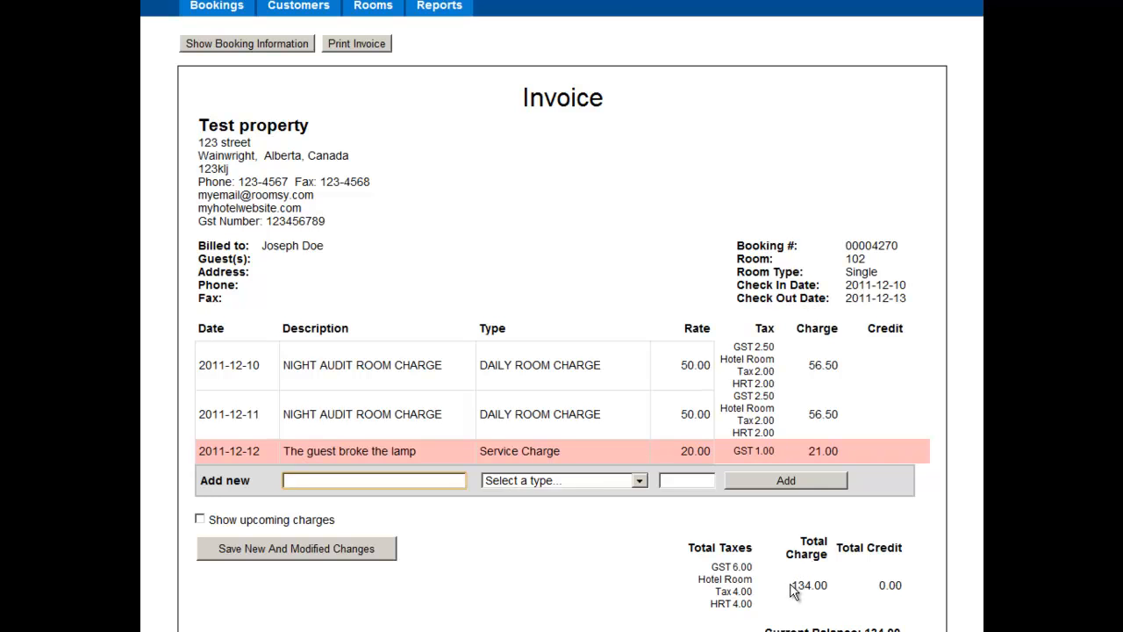
Step: Add a Mastercard payment of 134 to the invoice to cover the total charge
left_click_drag(791, 585, 830, 584)
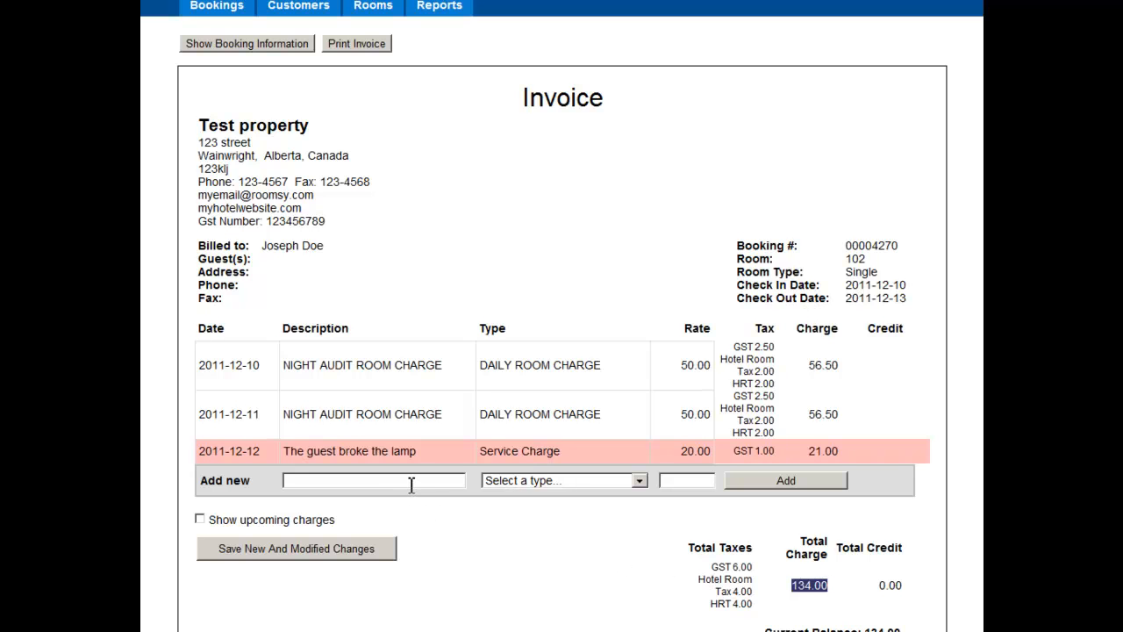
left_click(550, 481)
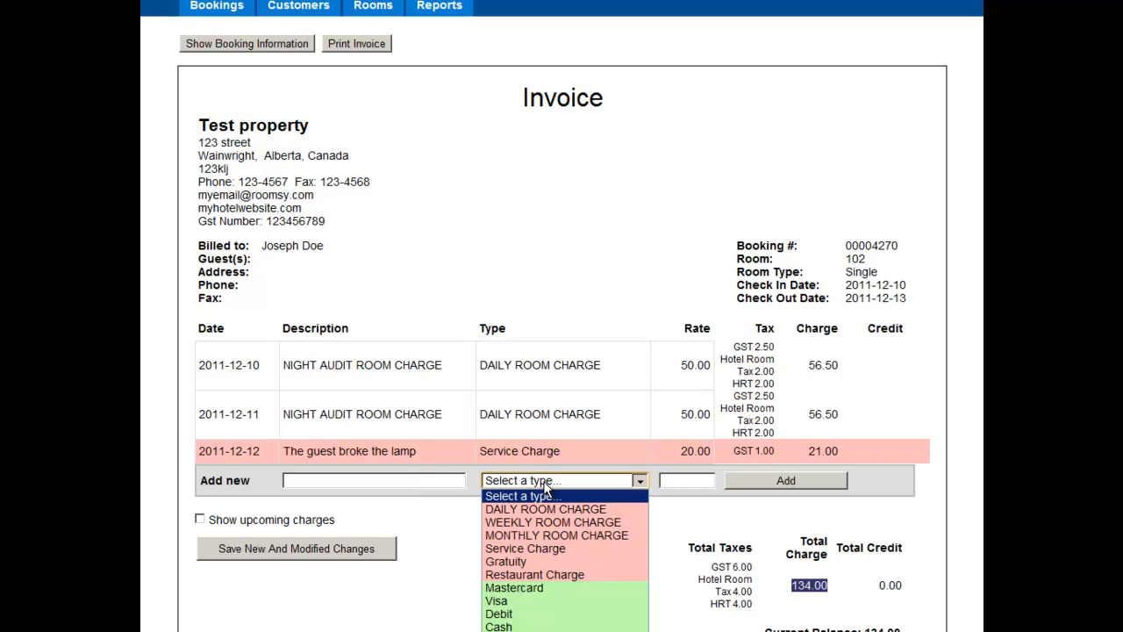
left_click(557, 587)
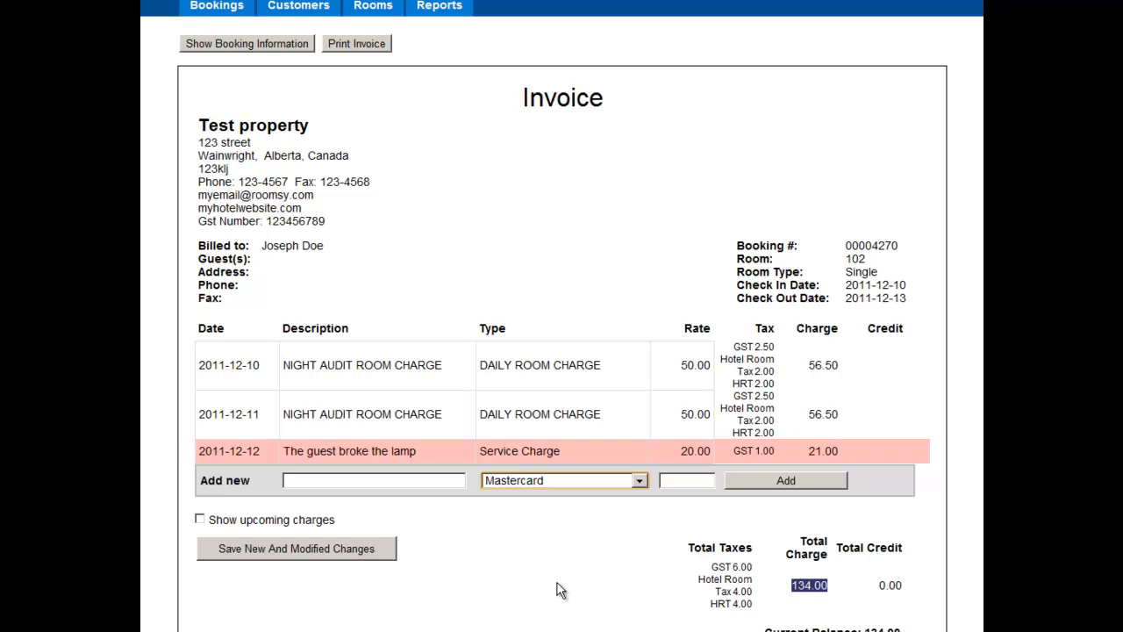
left_click(690, 479)
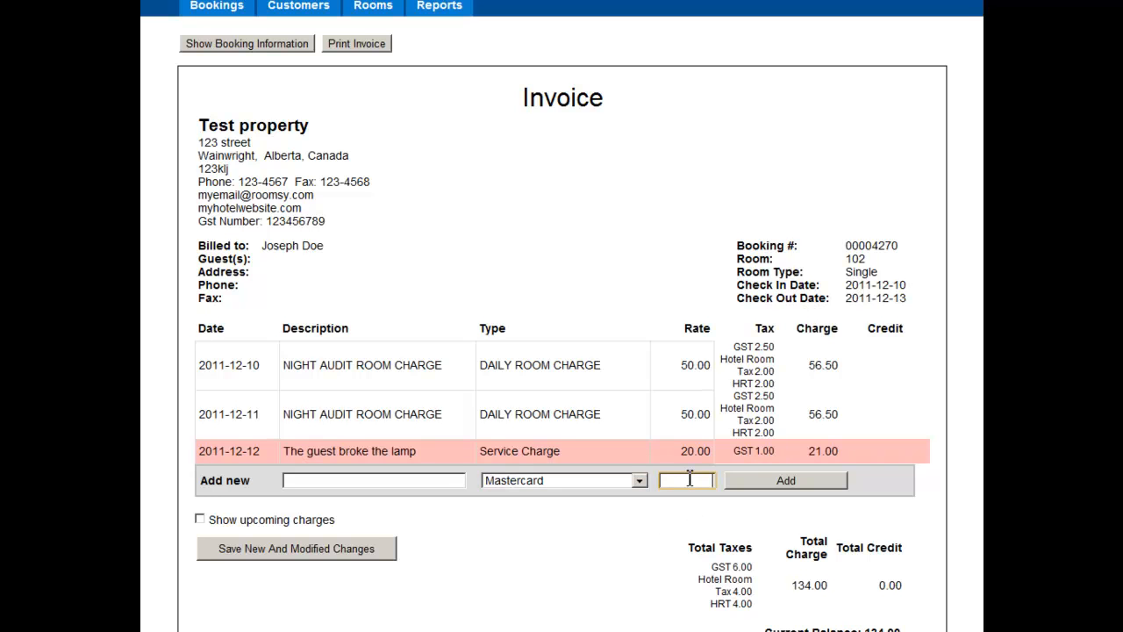
type("134")
left_click(745, 485)
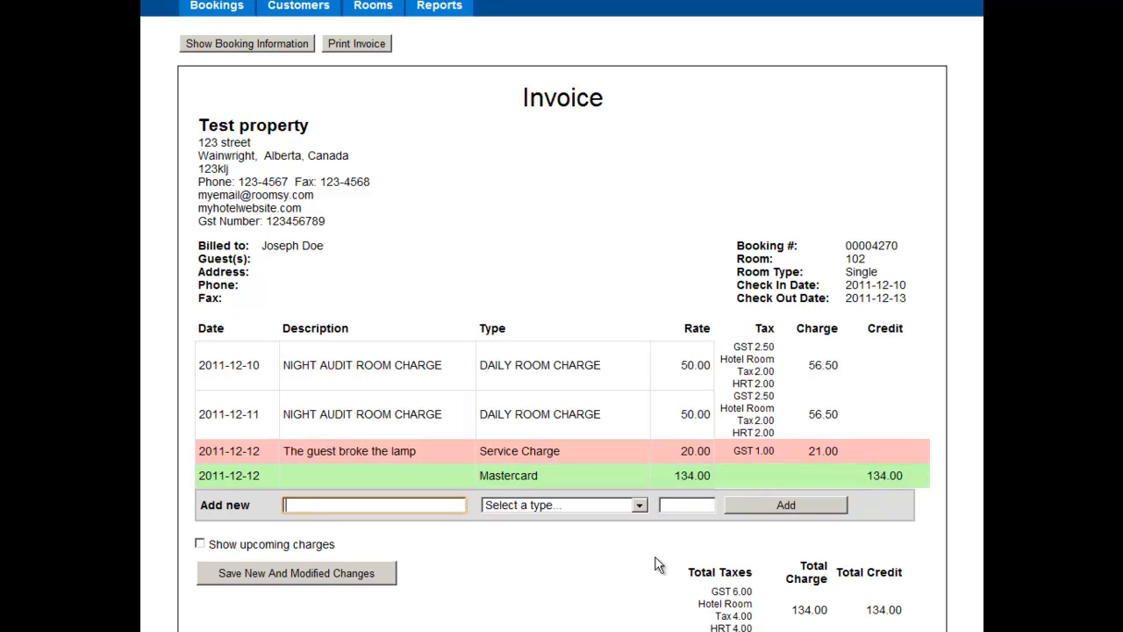
Step: Compare the invoice's total charge with its total credit and save the new charge and payment
scroll(658, 564, "down", 1)
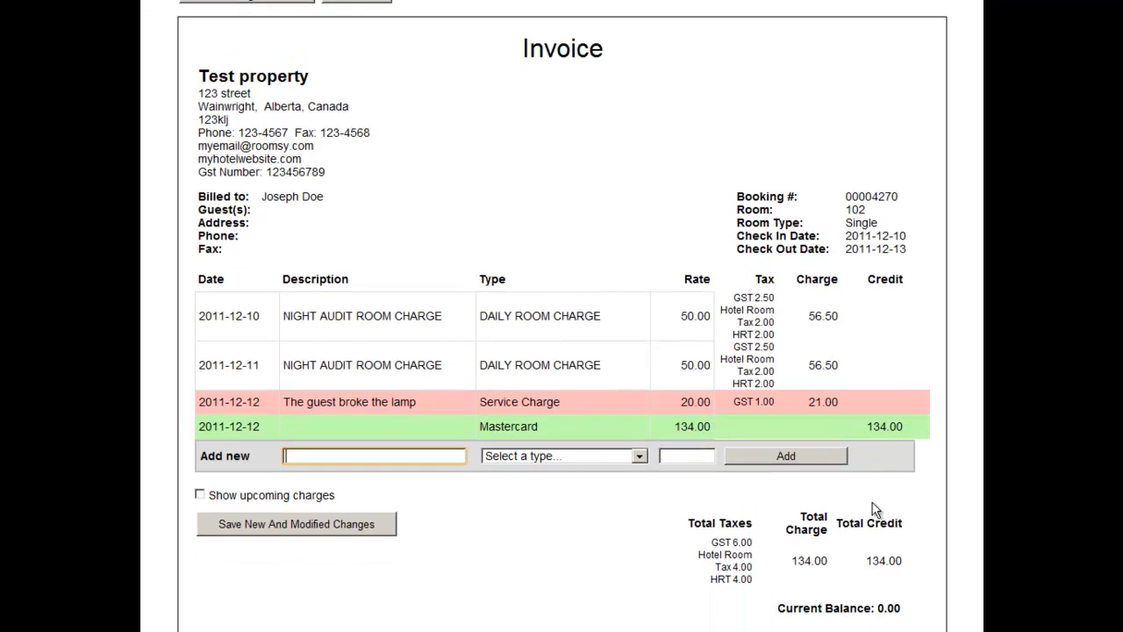
left_click_drag(794, 561, 851, 562)
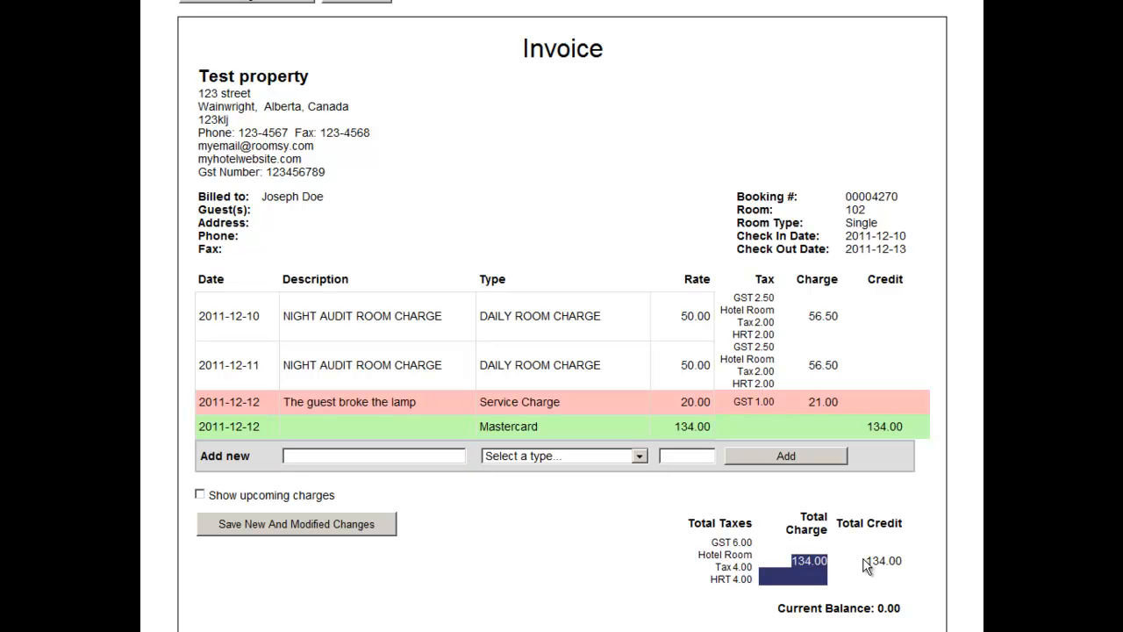
left_click(873, 561)
mouse_move(899, 556)
left_mouse_down()
mouse_move(921, 561)
mouse_move(905, 568)
left_mouse_up()
left_click(914, 571)
mouse_move(564, 431)
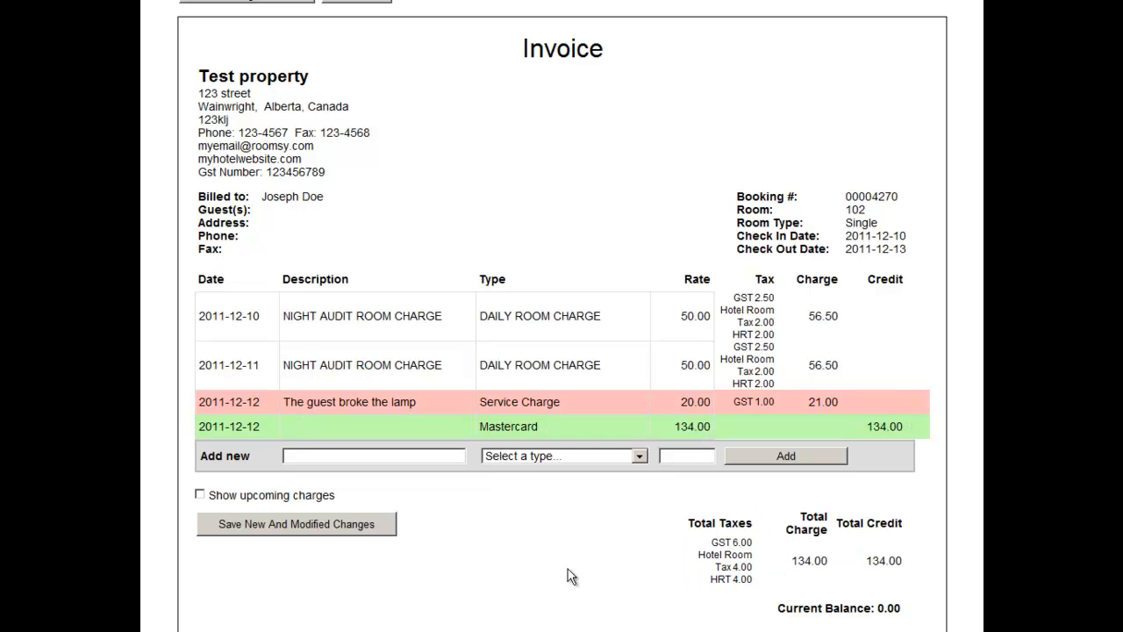
left_click(280, 528)
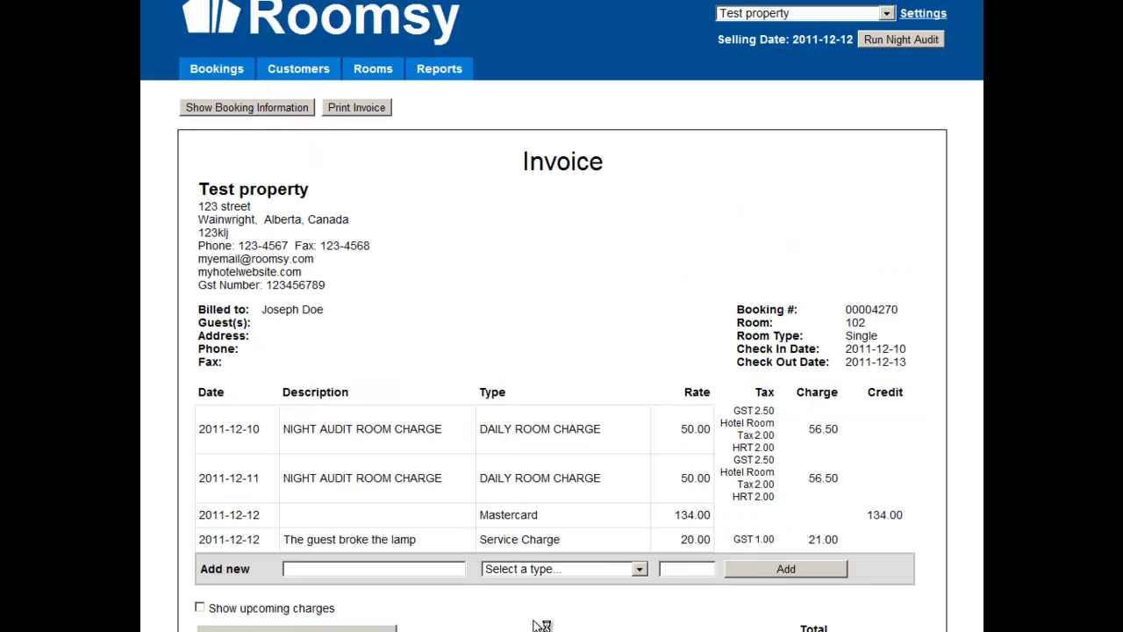
Step: Check the invoice's current balance and show the upcoming charges through check-out, examining the daily room charge
scroll(672, 544, "down", 3)
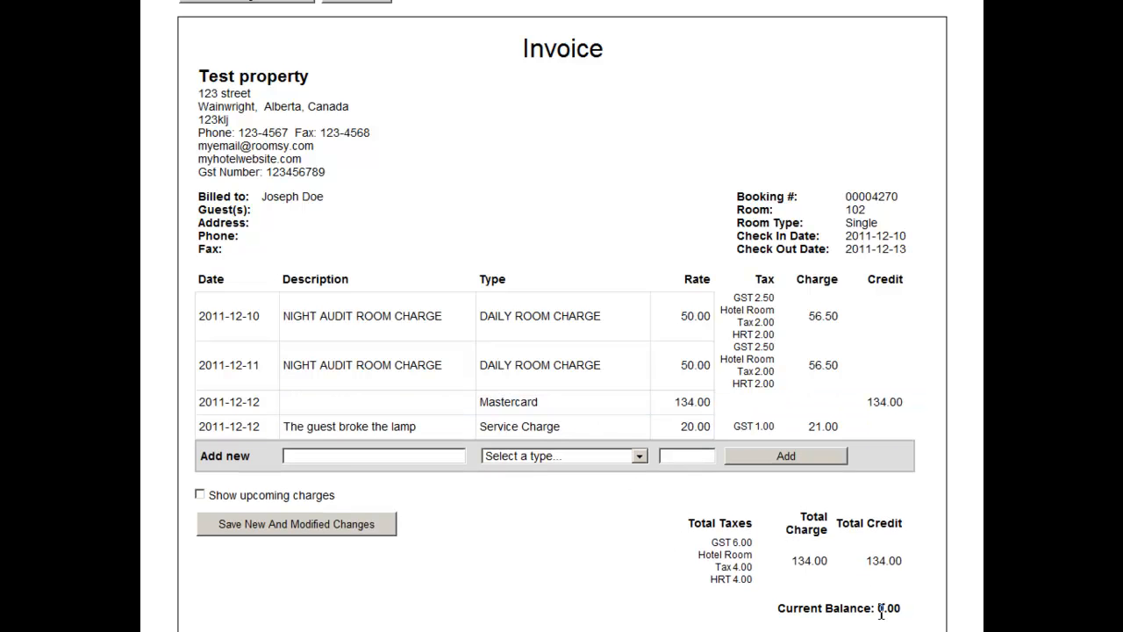
left_click_drag(875, 611, 909, 617)
left_click(585, 574)
left_click(200, 494)
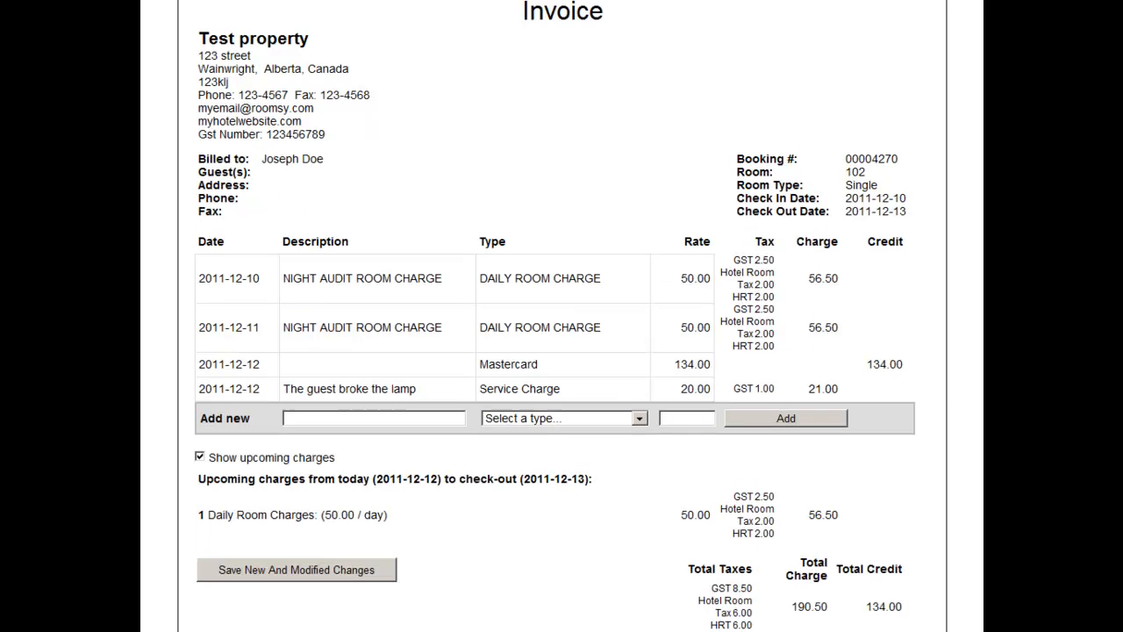
scroll(226, 461, "down", 1)
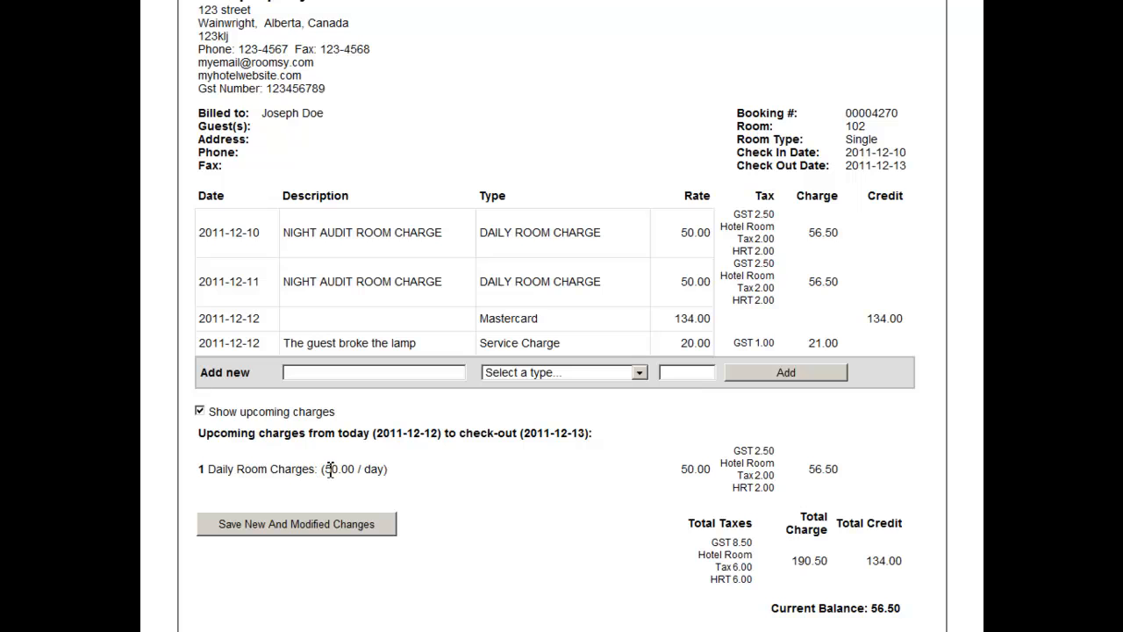
left_click_drag(329, 470, 434, 483)
left_click(470, 469)
Step: Open the description and type of the night audit room charge rows for editing without changing them
left_click(350, 232)
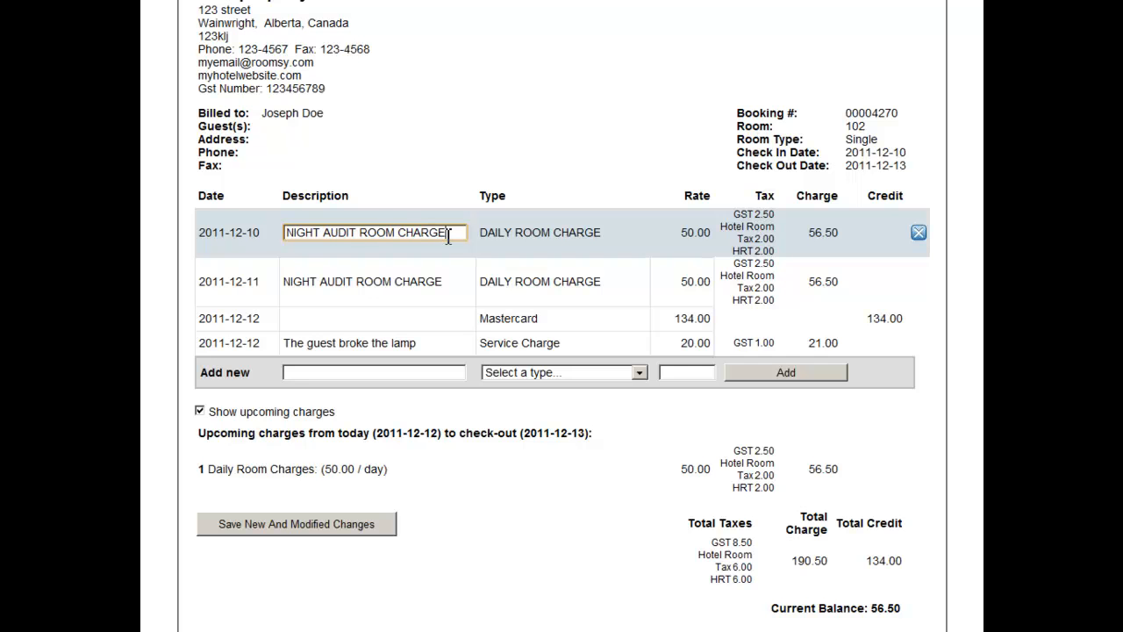
left_click(537, 269)
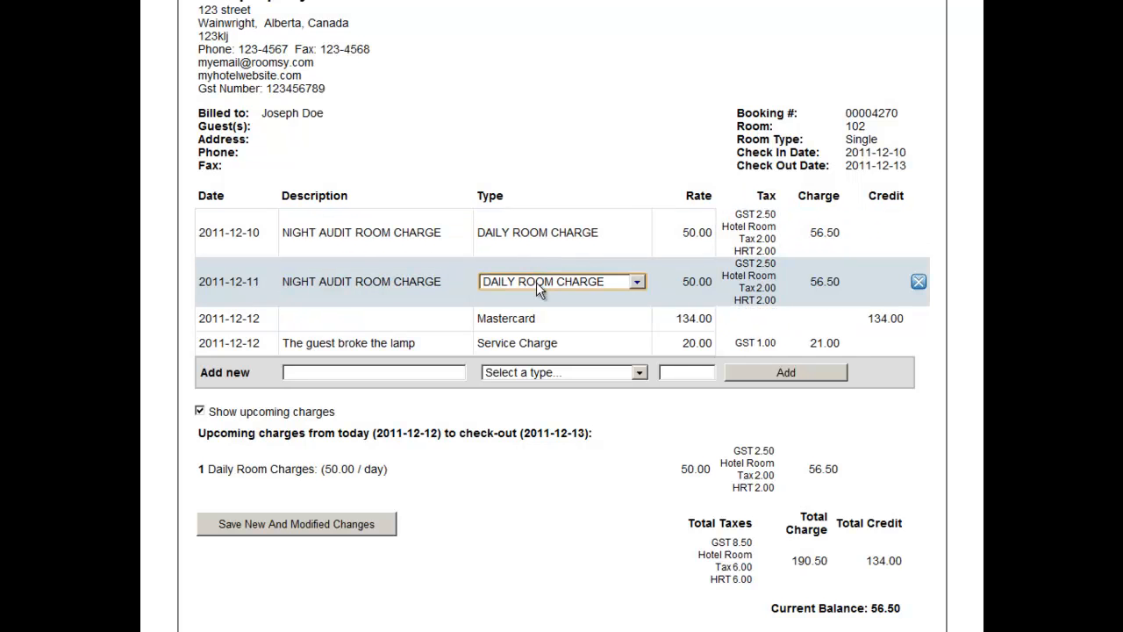
left_click(536, 281)
left_click_drag(337, 319, 337, 310)
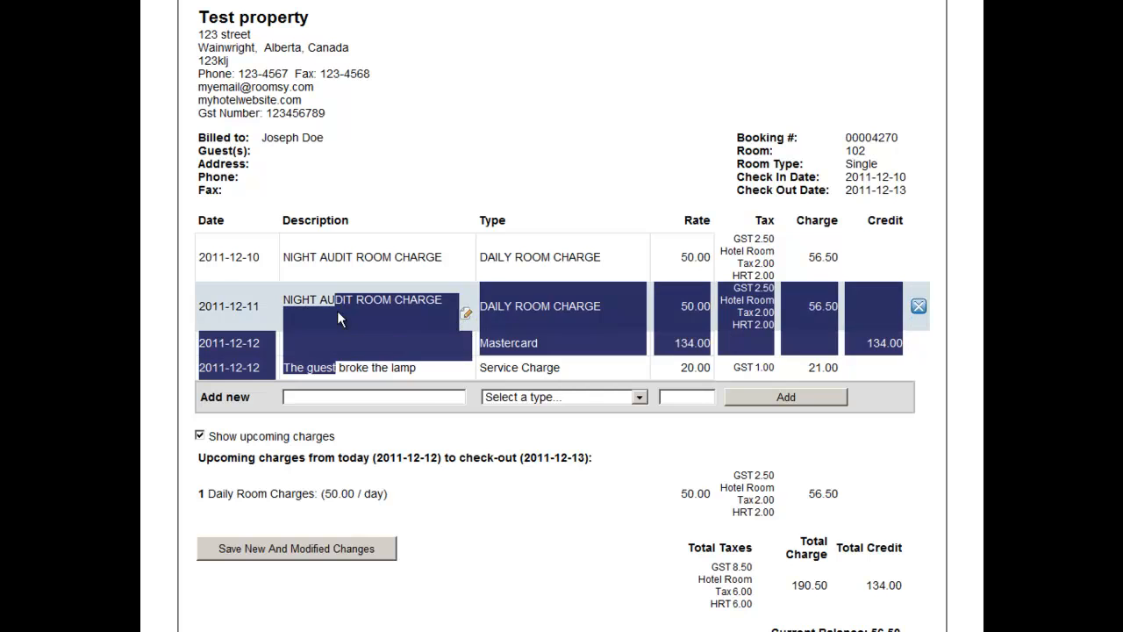
left_click(346, 306)
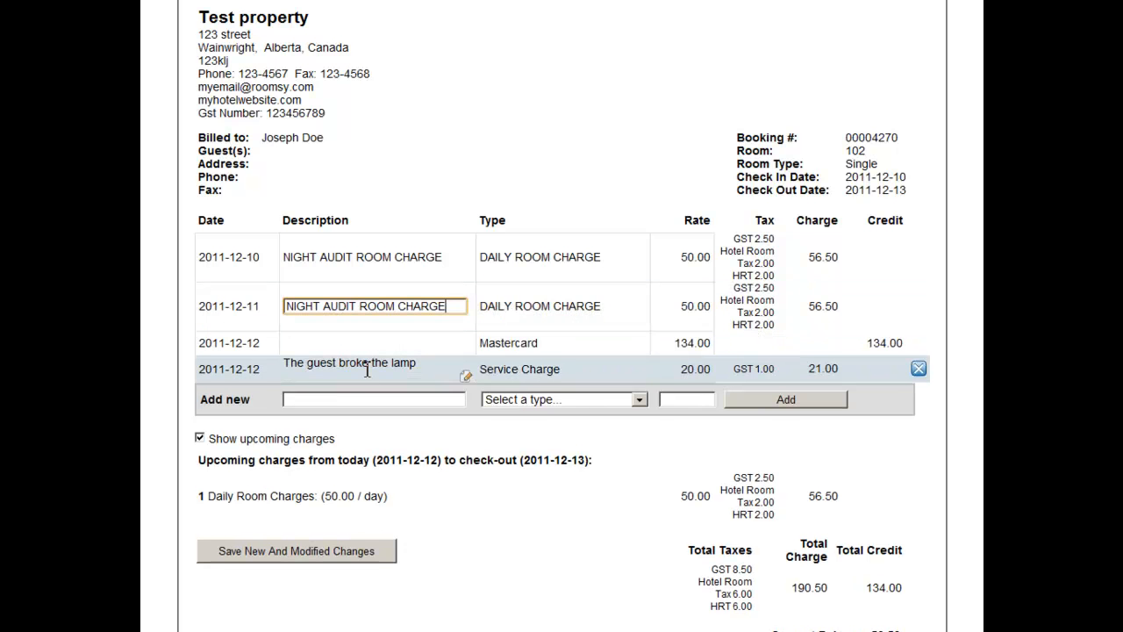
Step: Change the description of the service charge row to "The guest broke the TV"
left_click(368, 367)
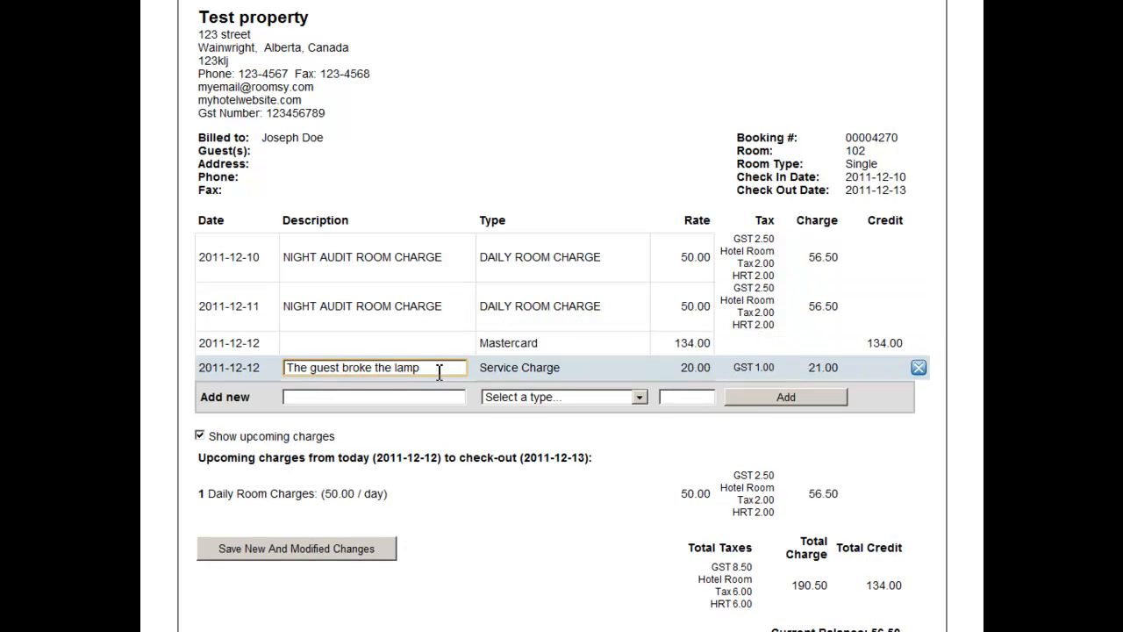
scroll(440, 371, "down", 1)
key("BackSpace")
key("BackSpace")
key("BackSpace")
key("BackSpace")
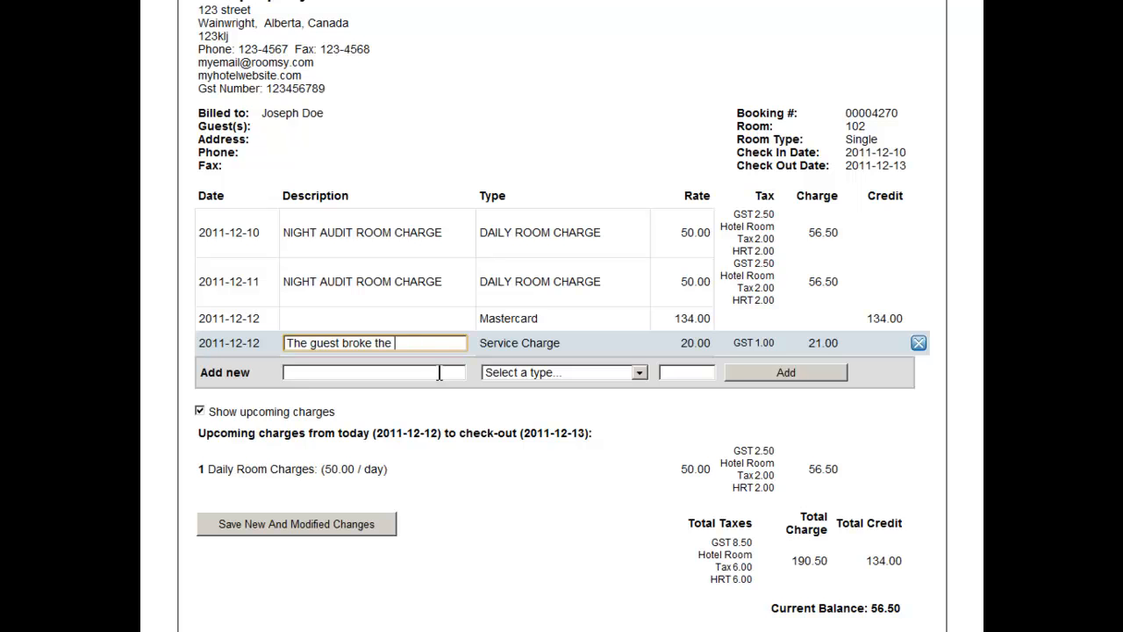
type("TV")
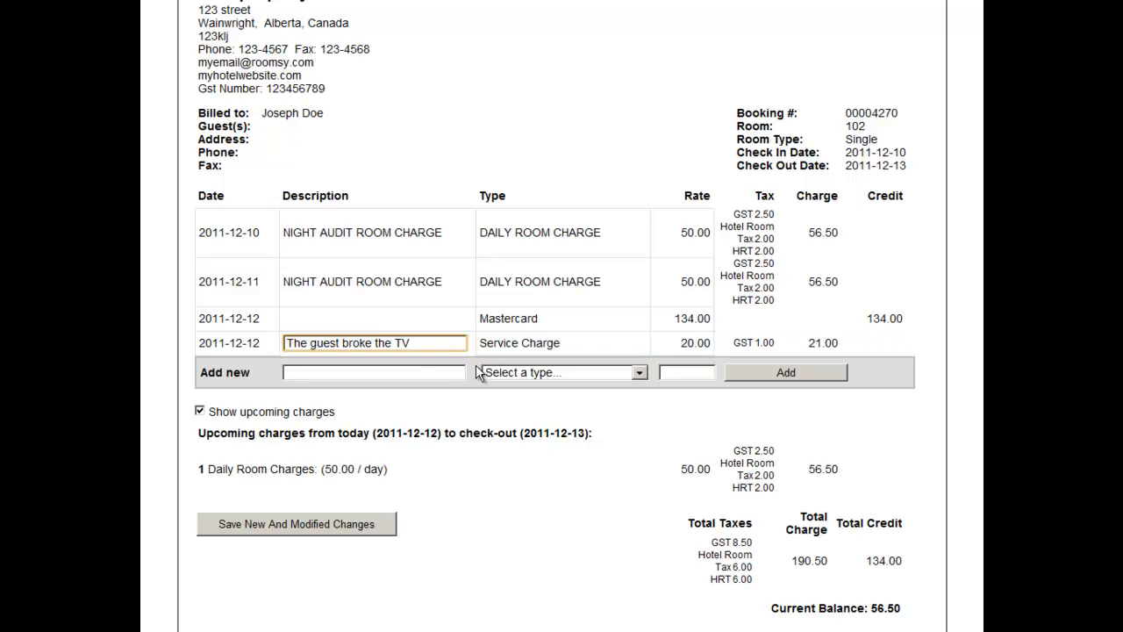
Step: Examine the charge and payment types available for the service charge row, keeping Service Charge selected
left_click(494, 345)
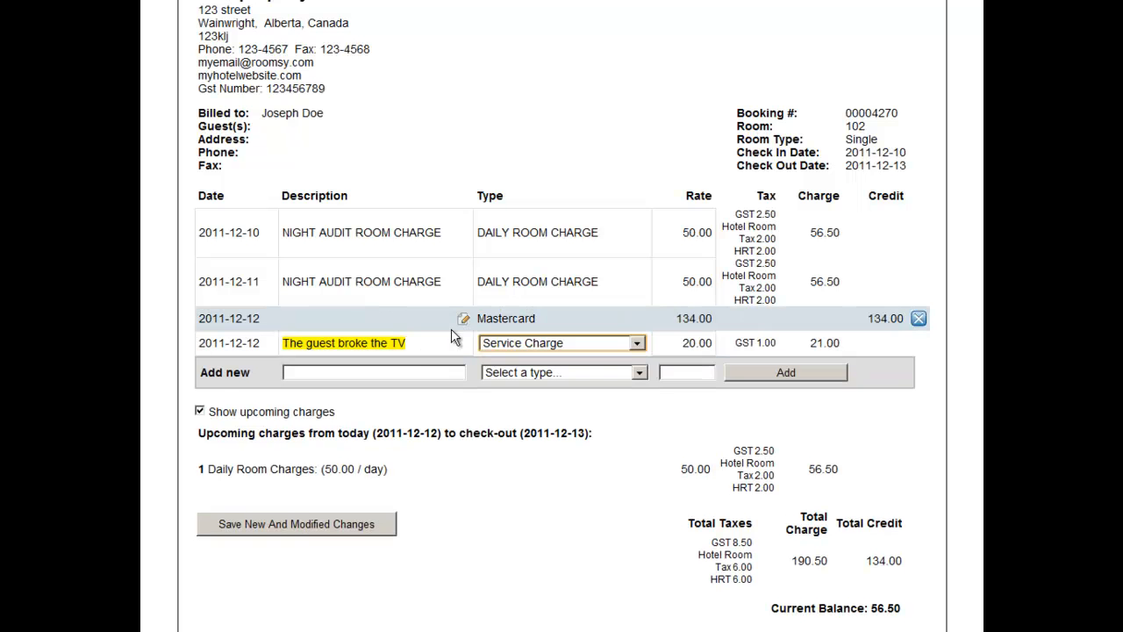
left_click(519, 345)
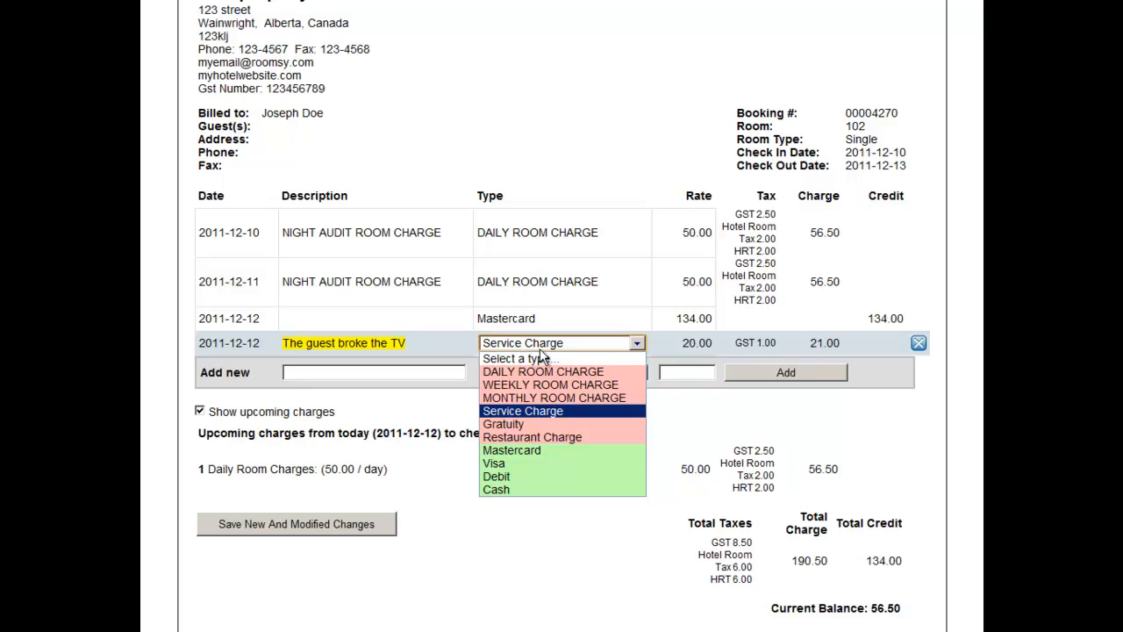
left_click(554, 347)
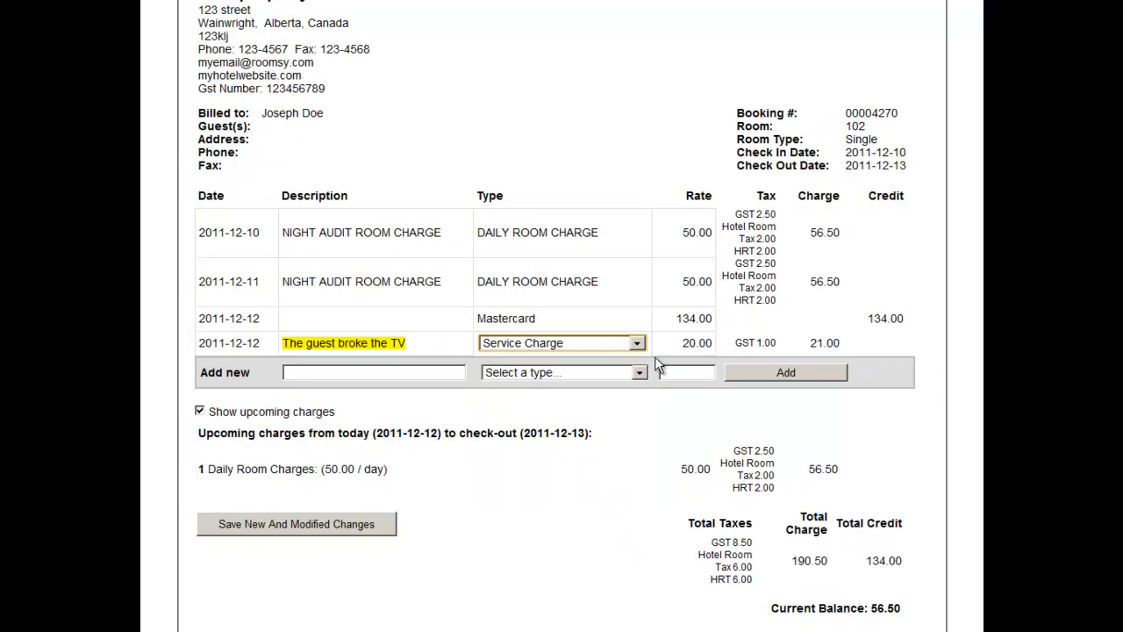
Step: Set the rate of the service charge for the broken TV to 50 and save the modified invoice
left_click(687, 347)
type("2")
key("BackSpace")
type("50")
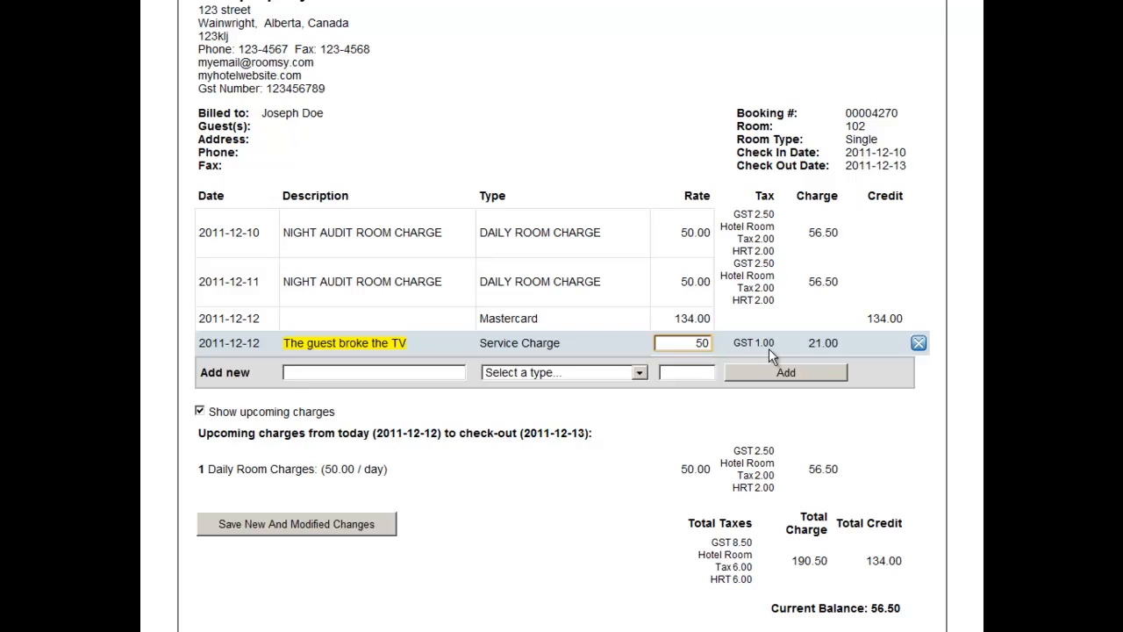
key("Return")
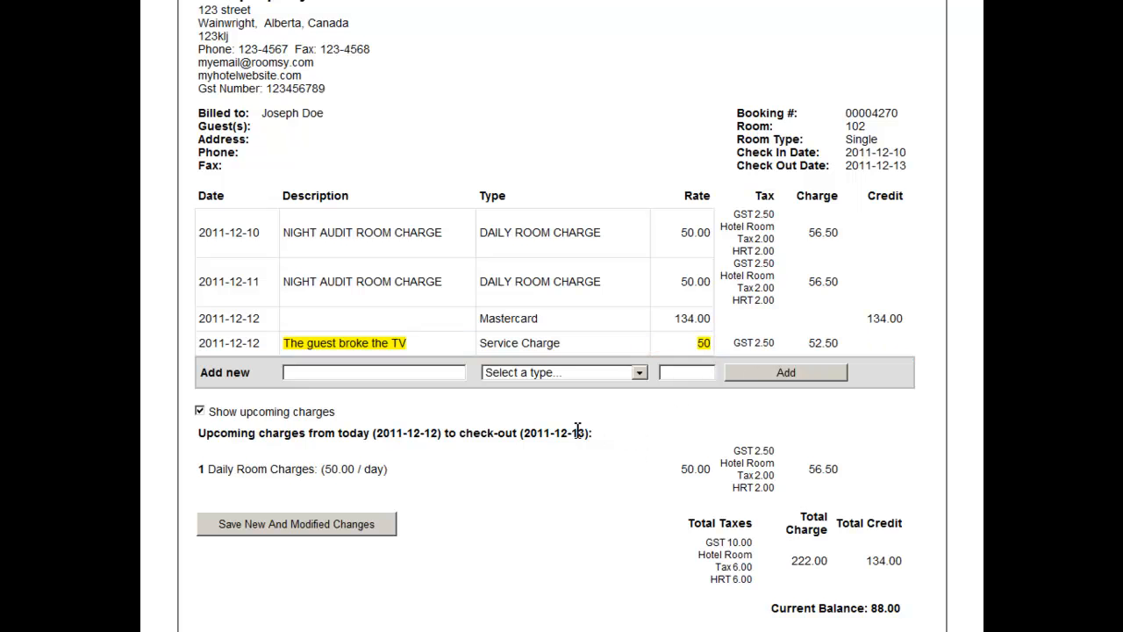
left_click(291, 522)
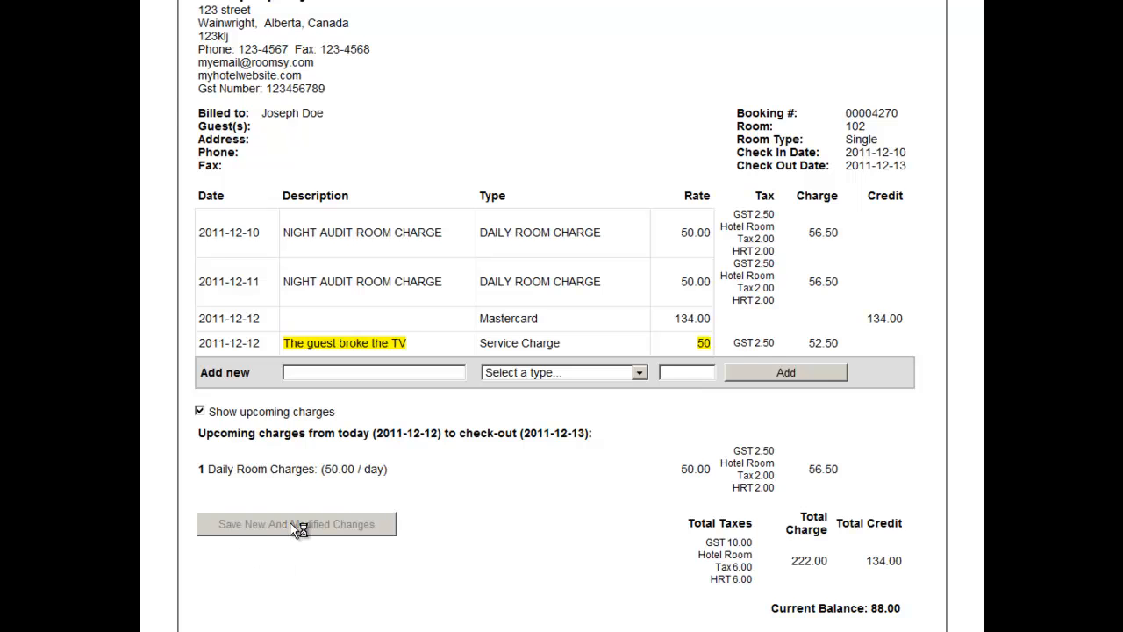
Step: Show the upcoming charges through check-out again and check the invoice's total charge and current balance
scroll(804, 521, "down", 3)
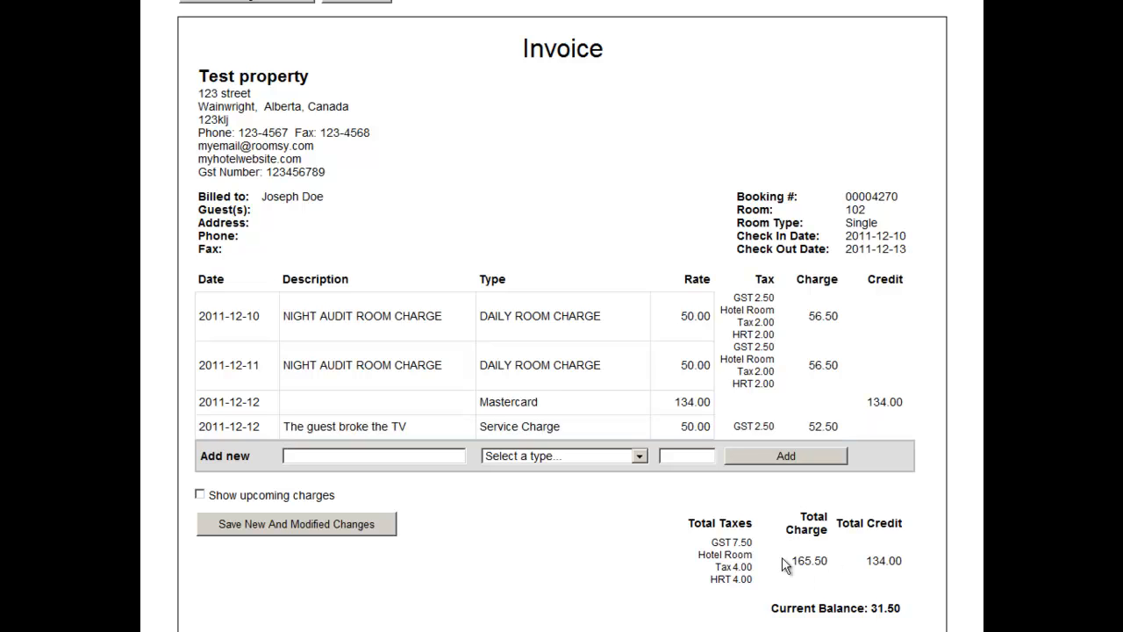
left_click(200, 494)
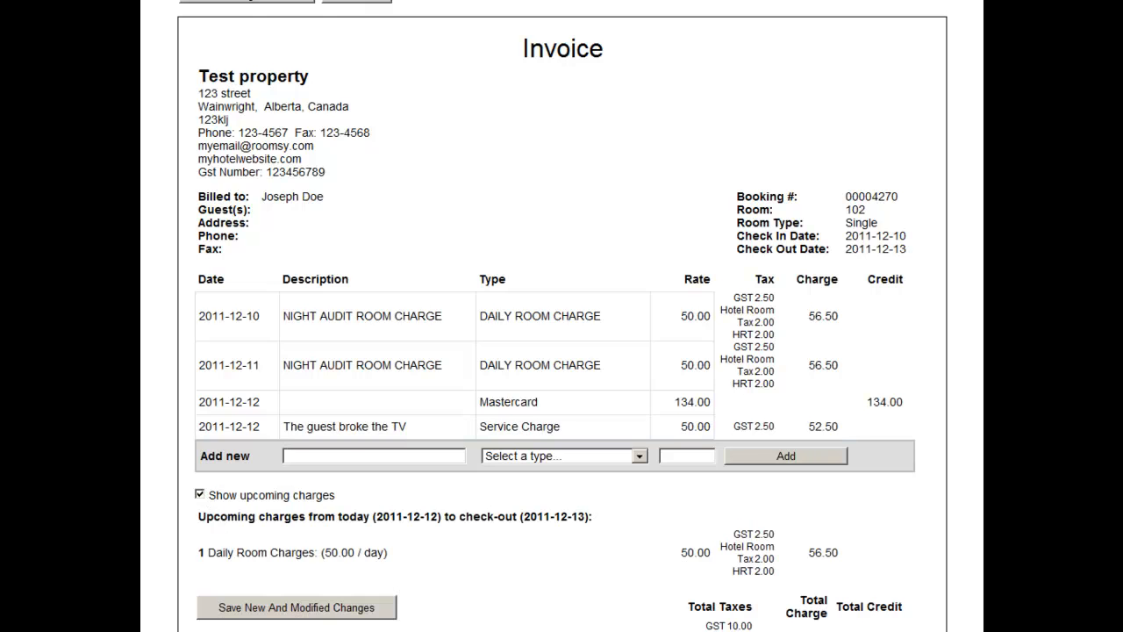
scroll(202, 491, "down", 1)
scroll(792, 537, "down", 1)
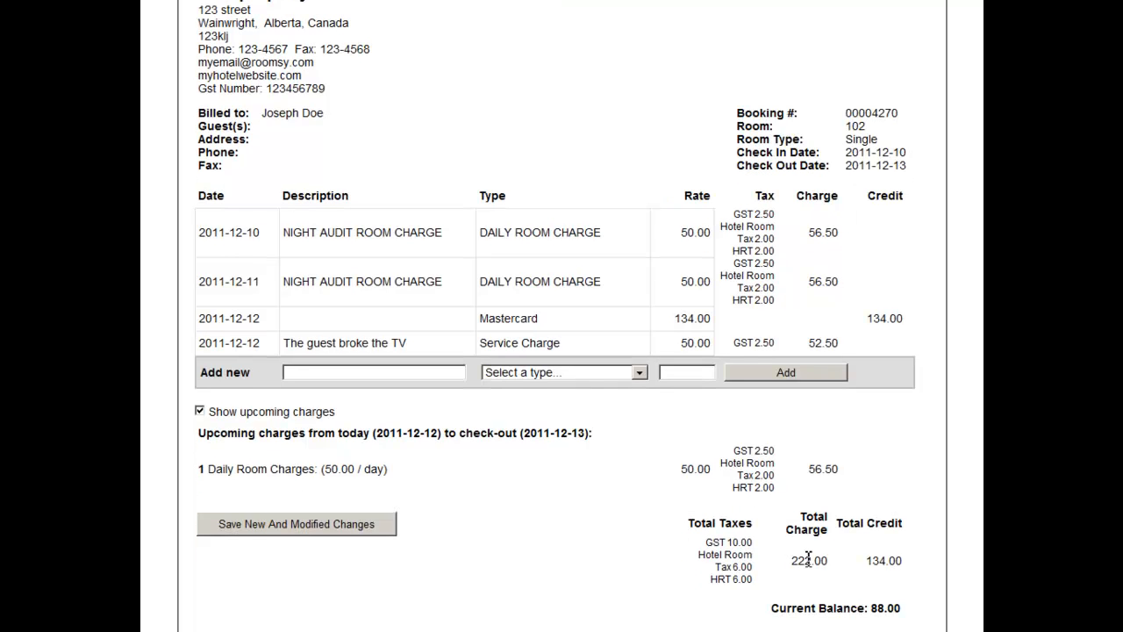
Step: Add a Cash payment of 100 to the invoice with the description "paid cash"
scroll(574, 525, "up", 2)
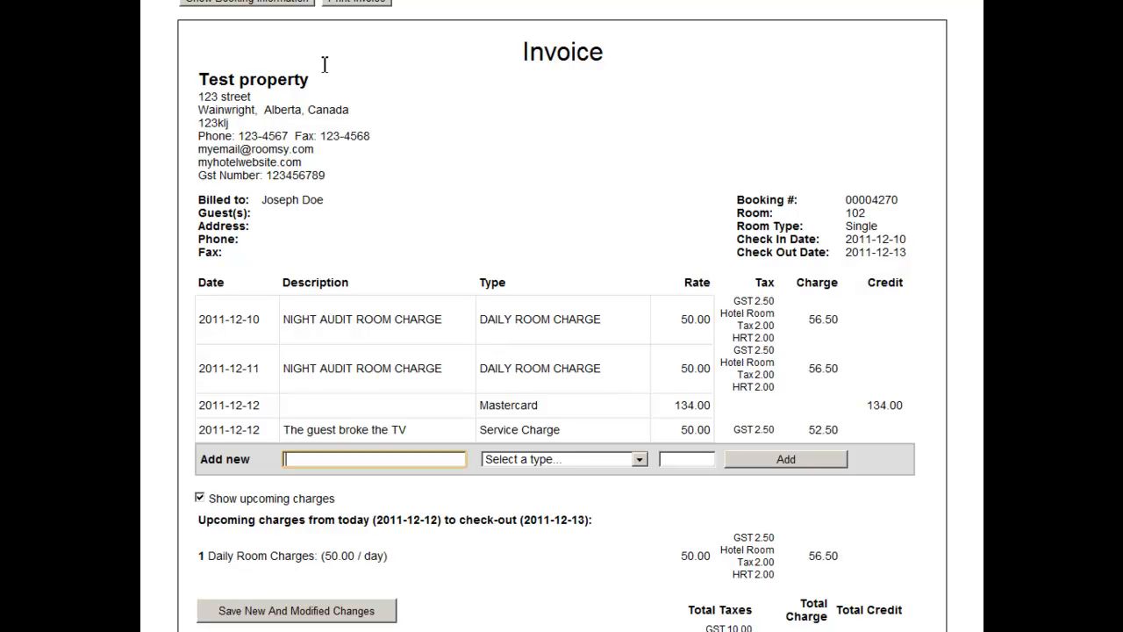
type("paid cash")
key("Tab")
key("c")
key("Tab")
key("shift+Tab")
key("alt+Down")
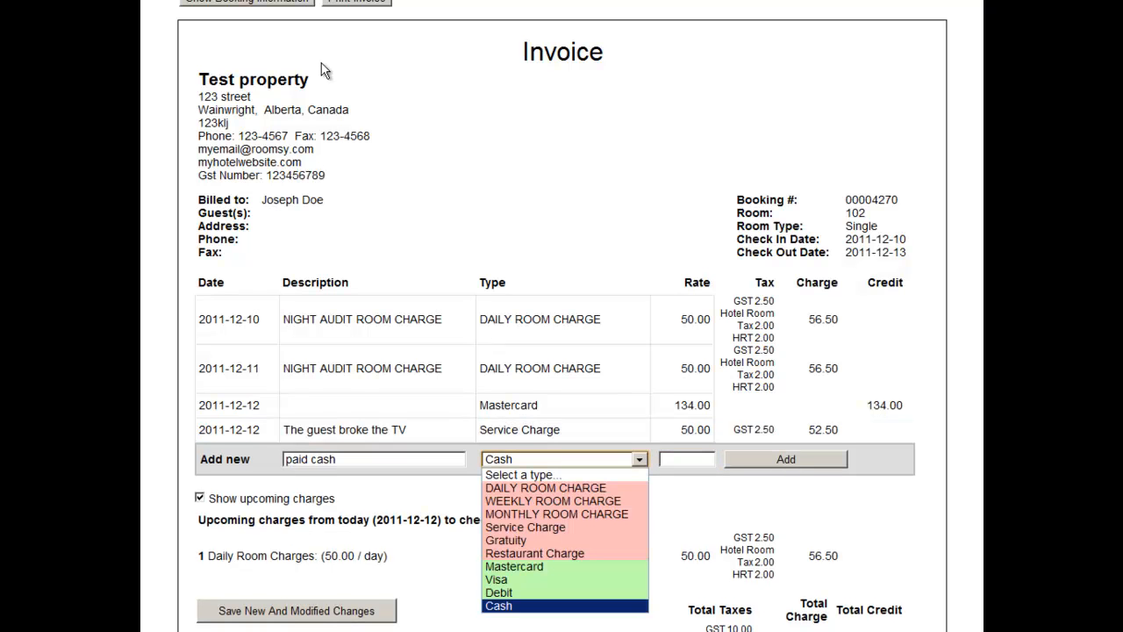
key("Return")
key("Tab")
type("100")
key("Tab")
key("Return")
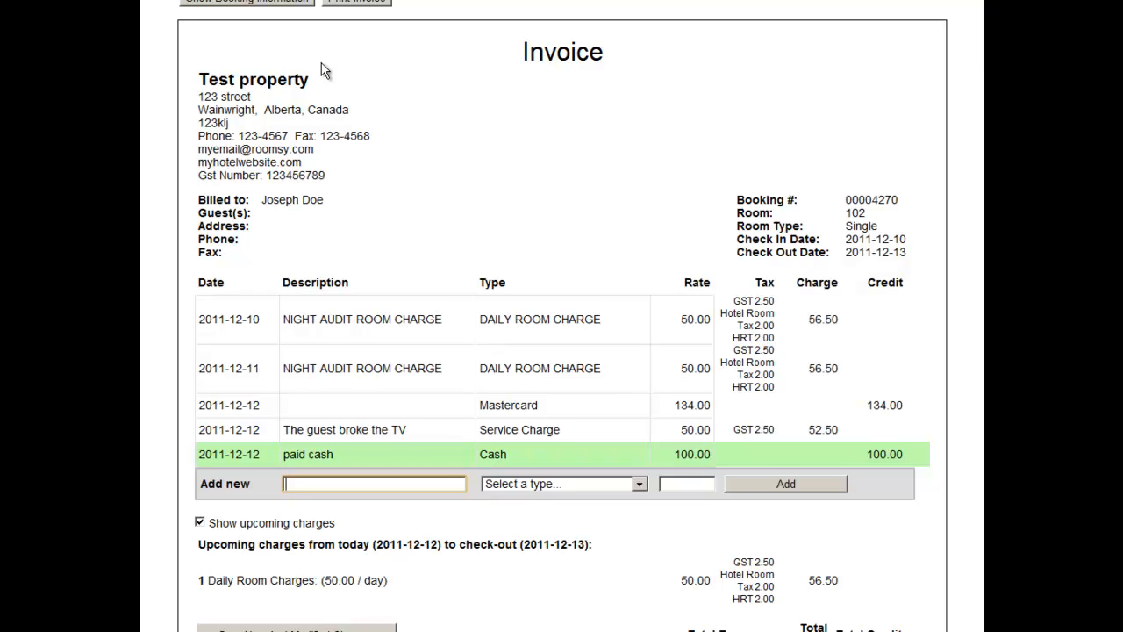
scroll(324, 70, "down", 1)
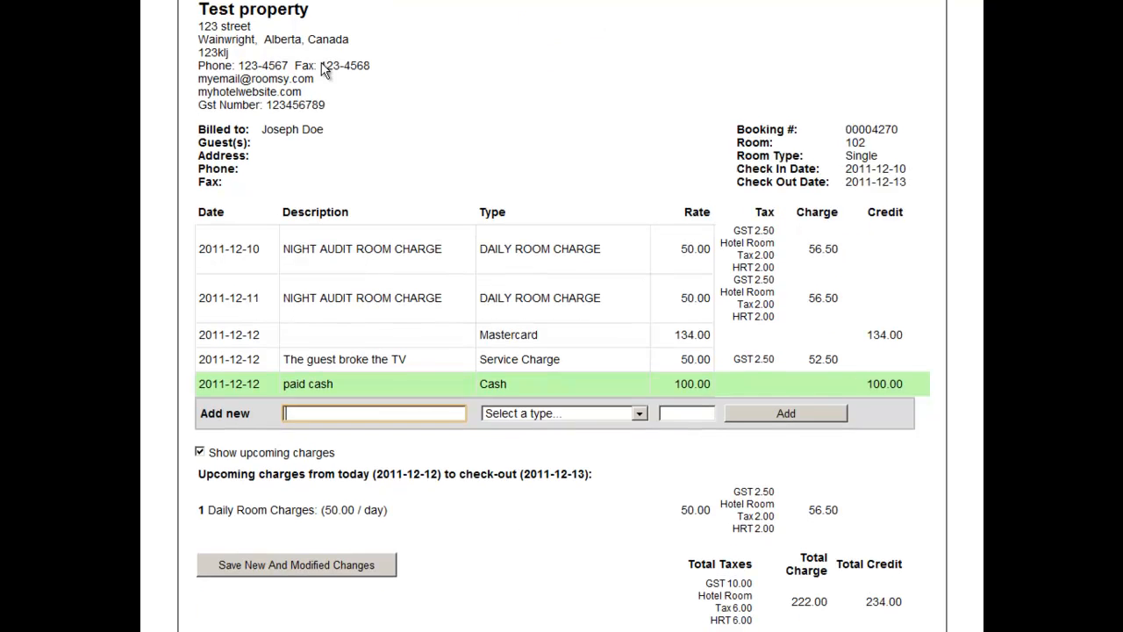